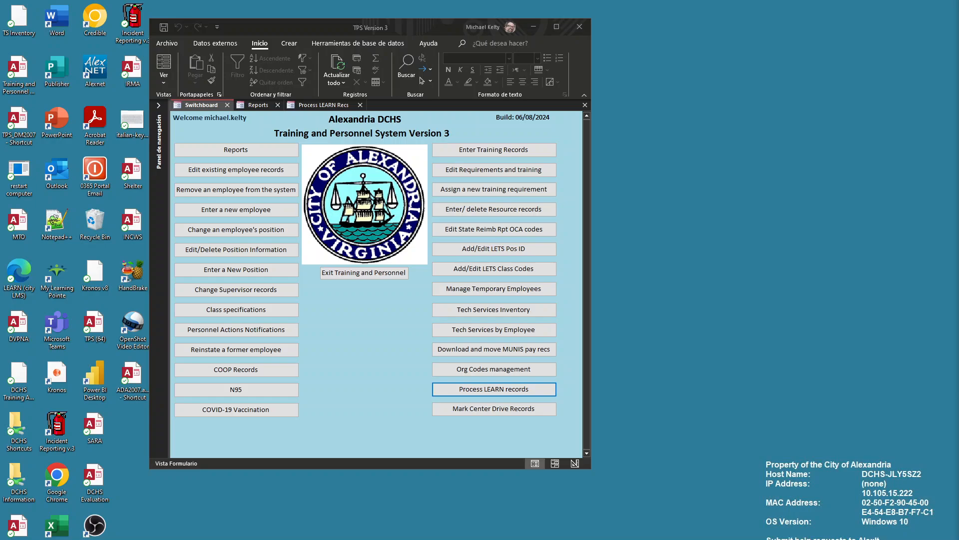
Arrange the TPS database window and the NEOGOV Learn browser window together on this screen.
drag(426, 27, 505, 18)
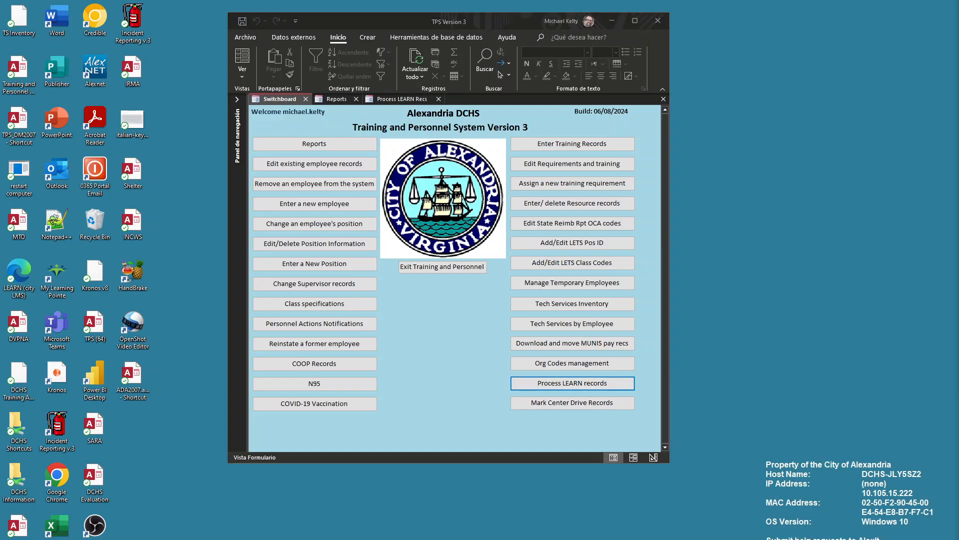
drag(500, 21, 435, 10)
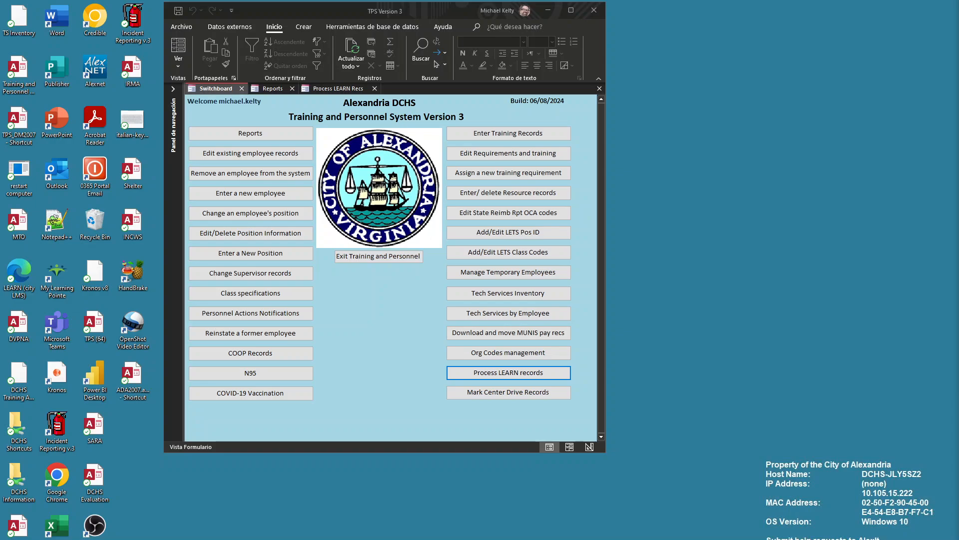
drag(958, 50, 746, 170)
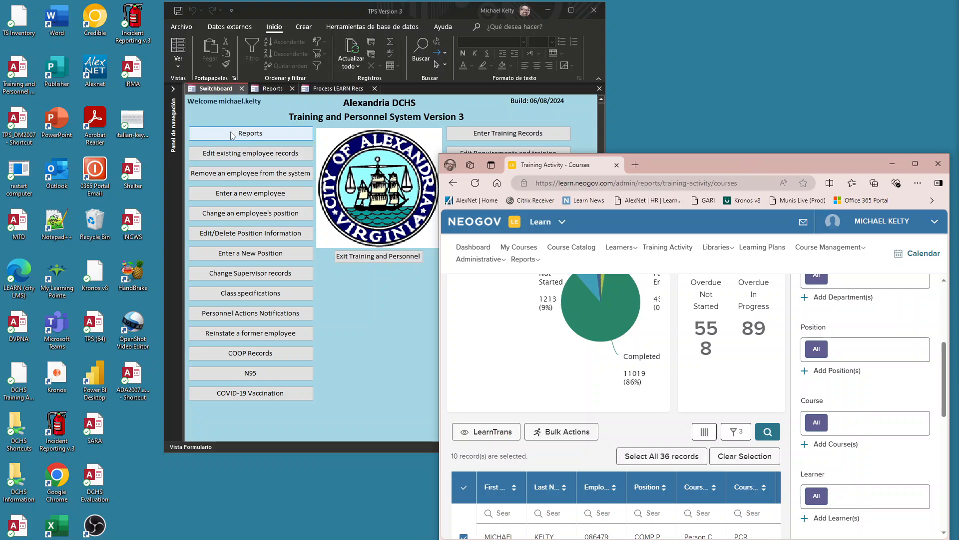
Preview the Employee Requirements and Dates report for the selected employee in the TPS database, and close it.
click(269, 89)
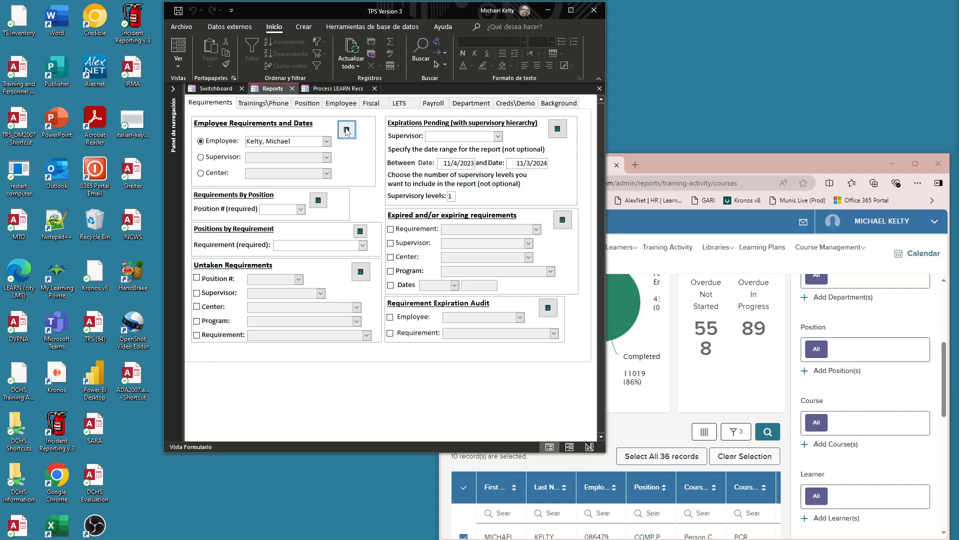
click(347, 130)
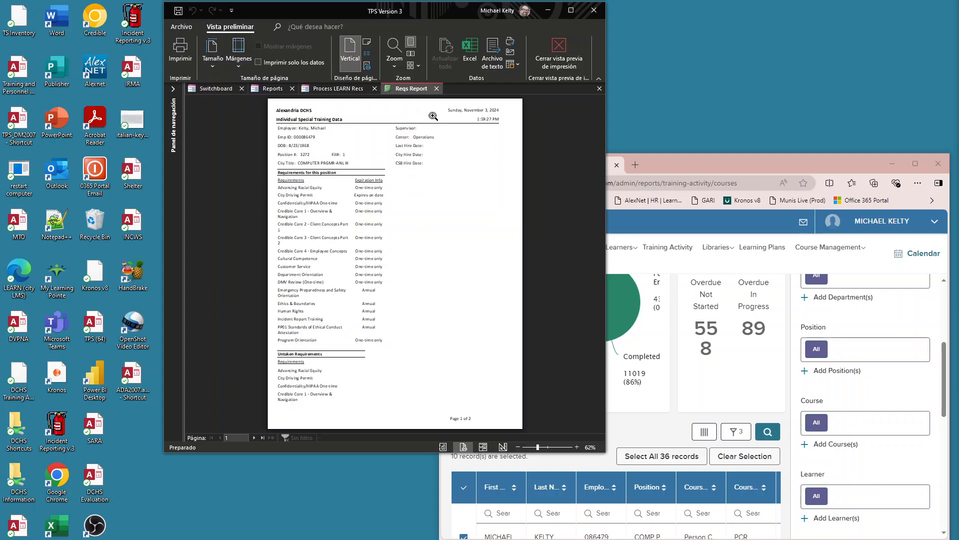
click(437, 89)
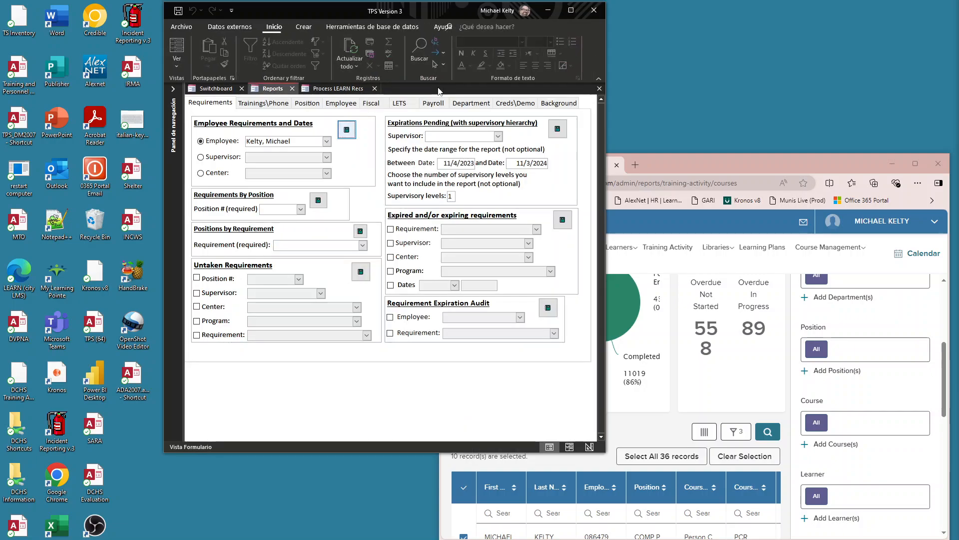
Switch to the NEOGOV Learn browser window, maximized, and export all 36 training activity records to Excel.
drag(767, 161, 606, 31)
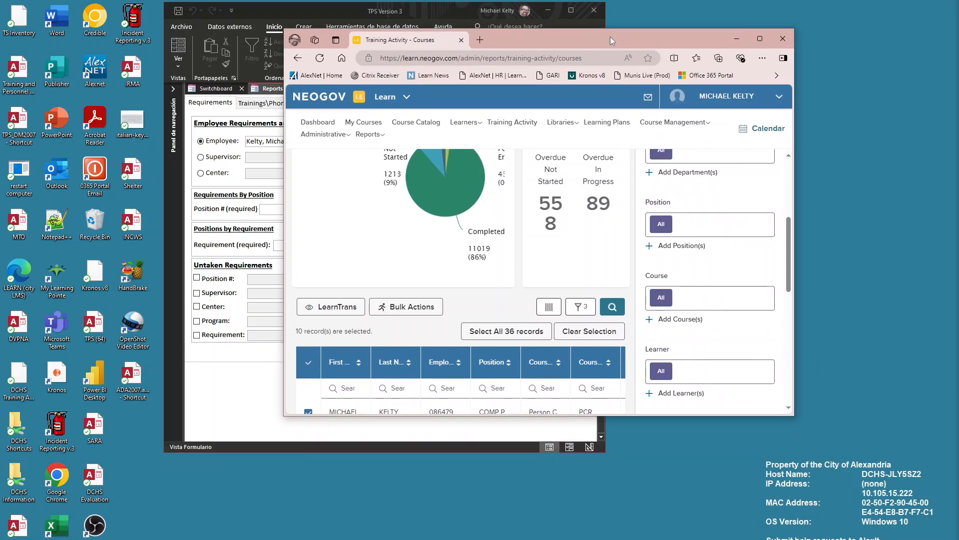
click(760, 39)
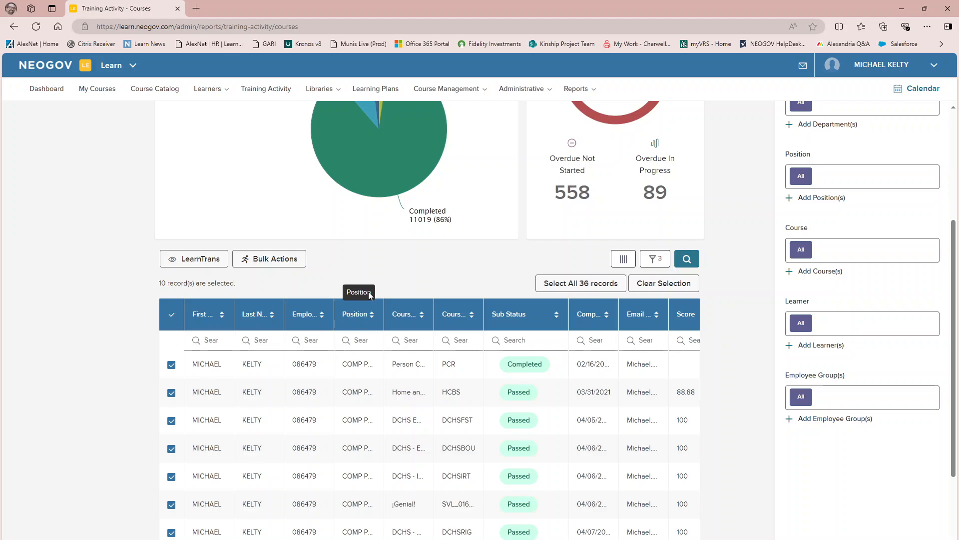
scroll(456, 266, up, 3)
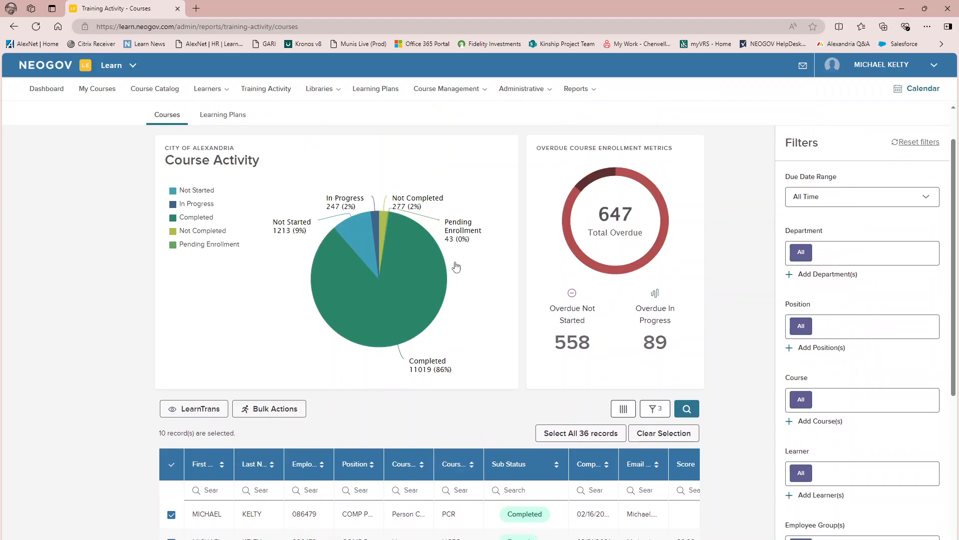
scroll(456, 266, down, 3)
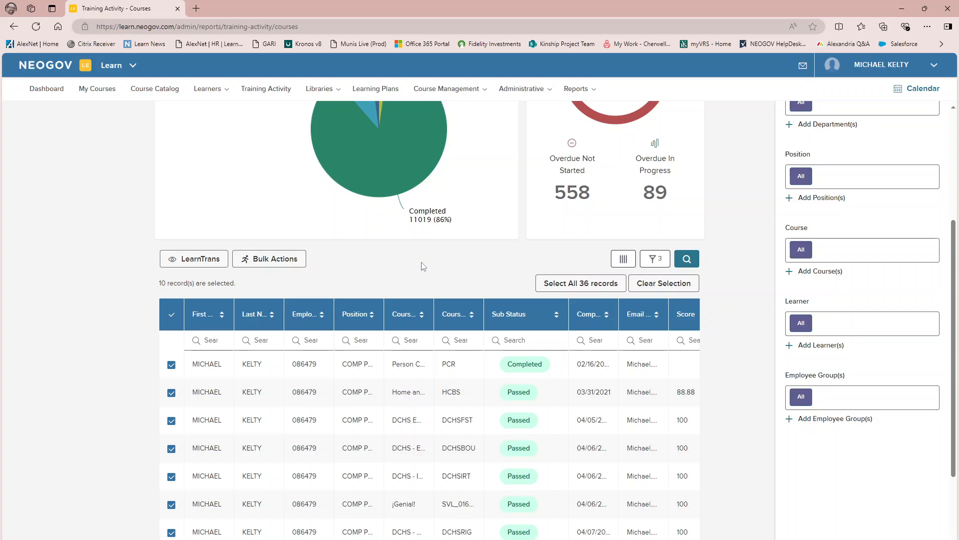
scroll(421, 267, down, 2)
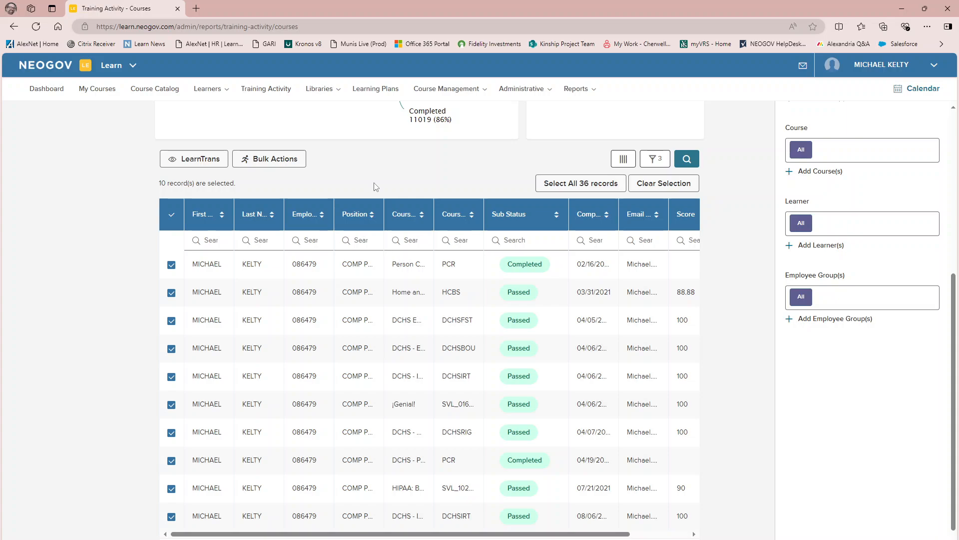
click(589, 185)
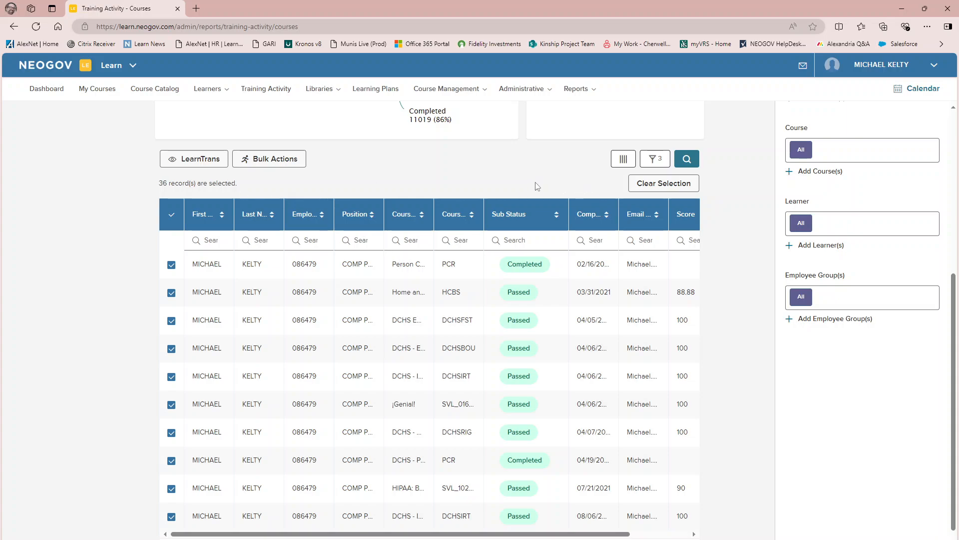
click(265, 161)
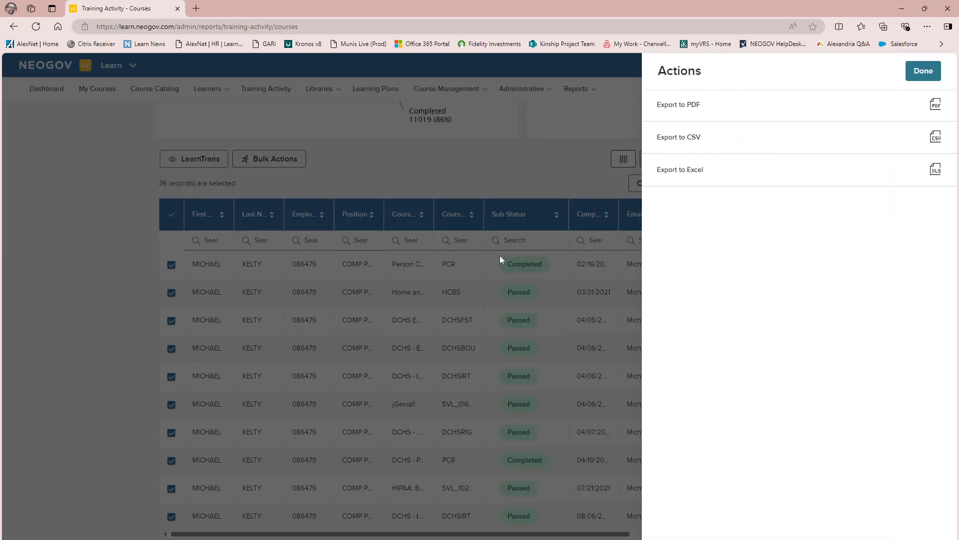
click(779, 178)
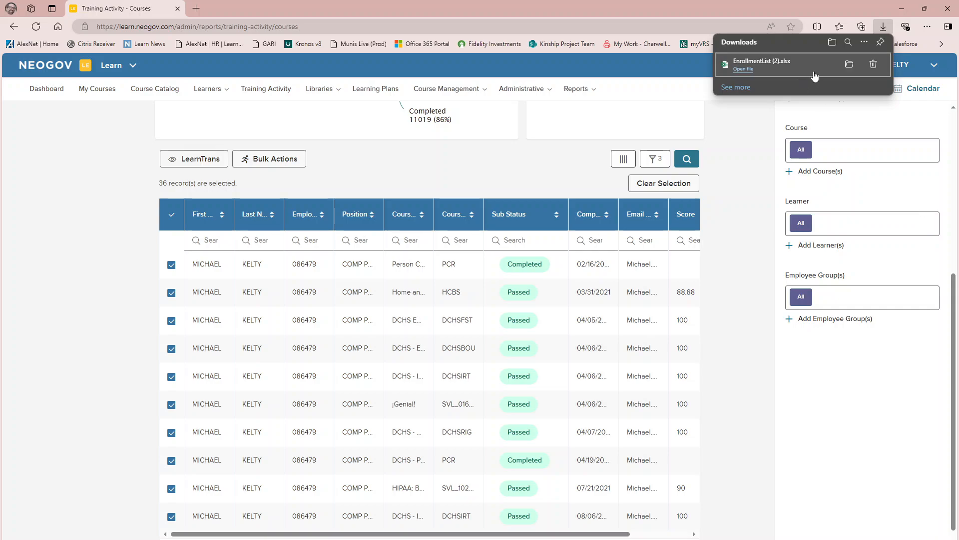
Inspect the downloaded EnrollmentList (2).xlsx from its folder with the Email Address column widened, and close it without saving.
click(849, 65)
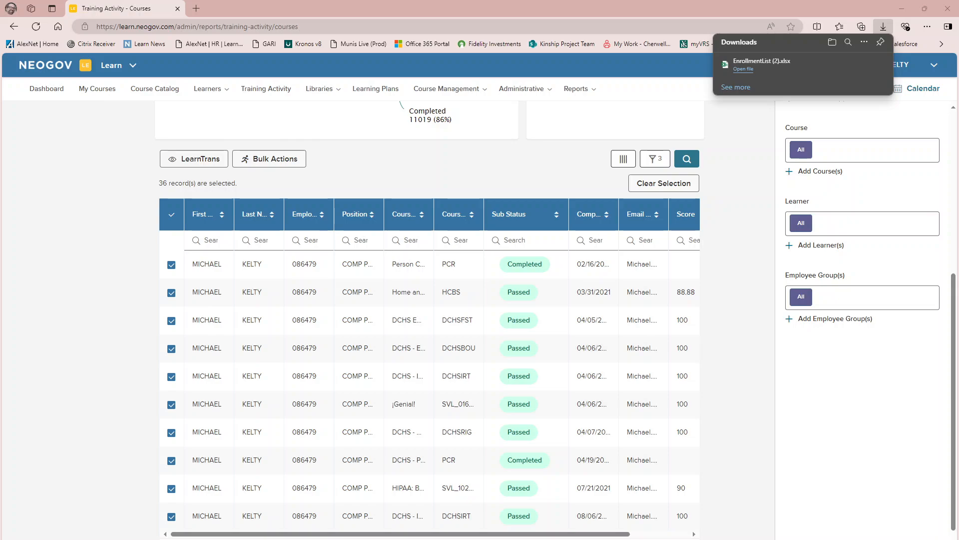
drag(958, 131, 532, 83)
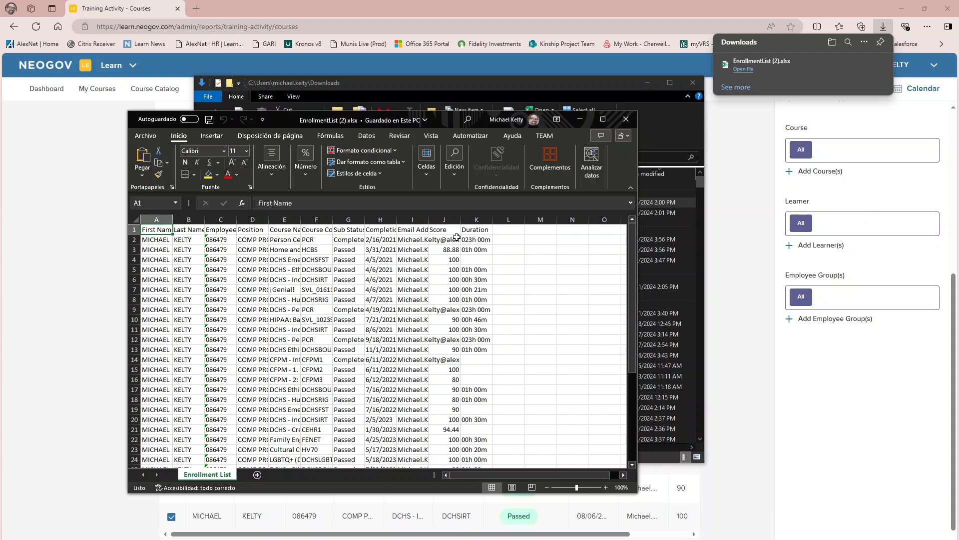
drag(428, 220, 539, 228)
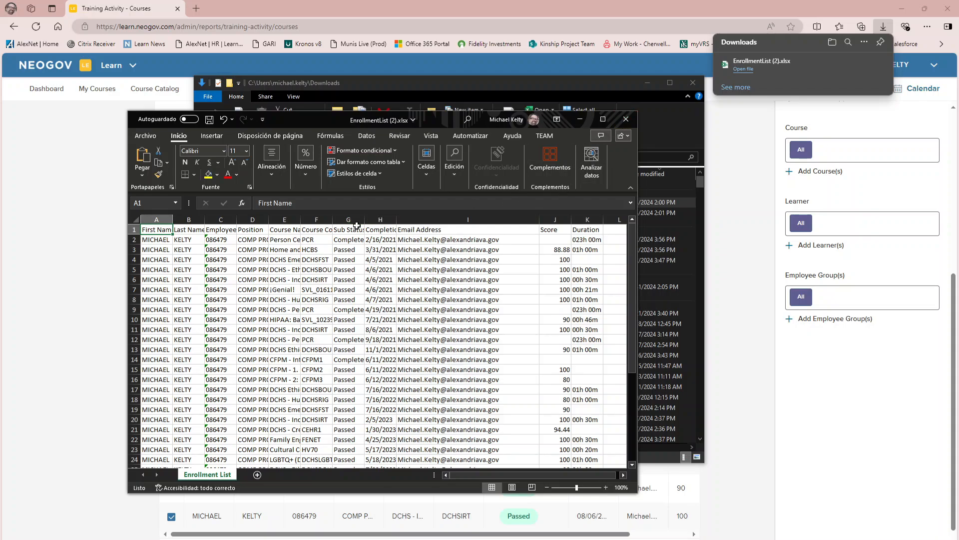
click(629, 120)
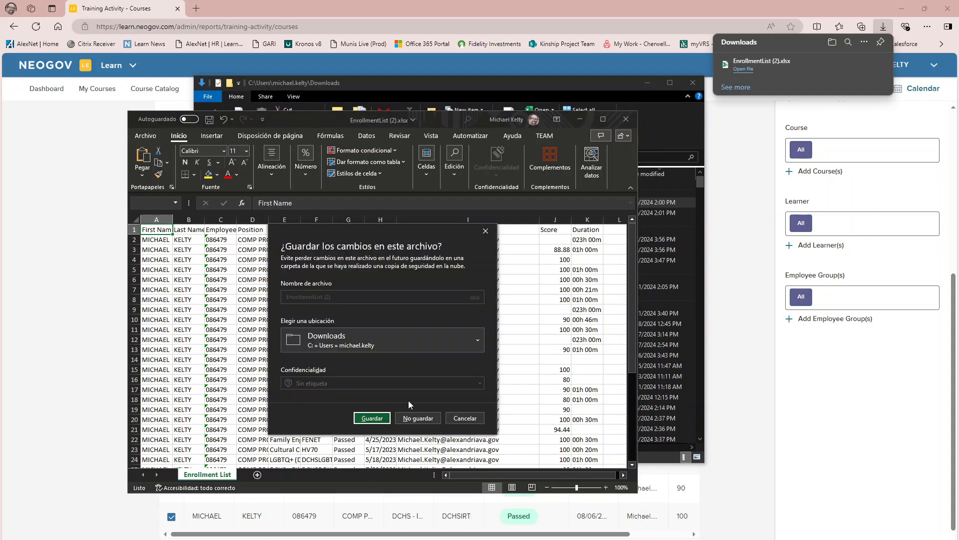
click(414, 420)
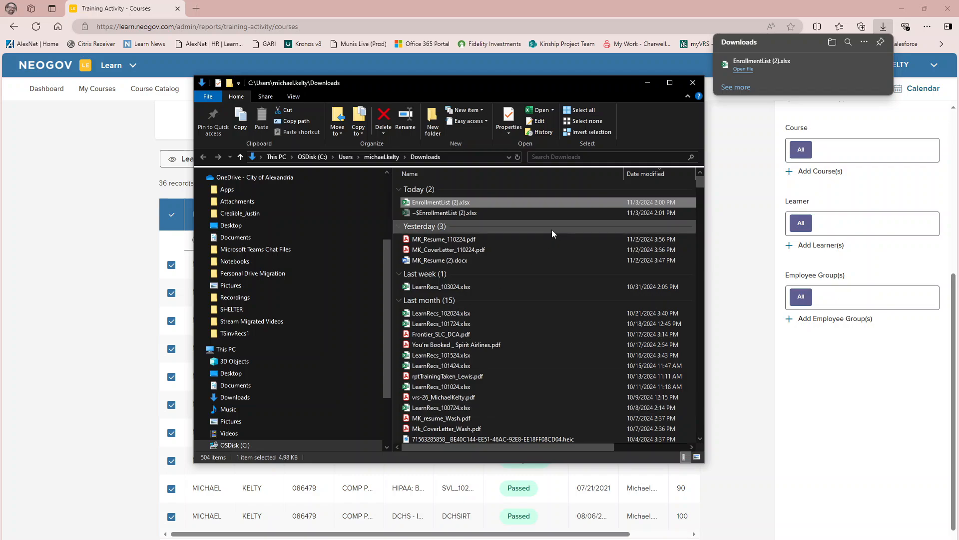
Rename EnrollmentList (2).xlsx in the Downloads folder to "LearnRecs_" followed by the employee's surname and "Demo", keeping the .xlsx extension.
click(467, 202)
right_click(467, 202)
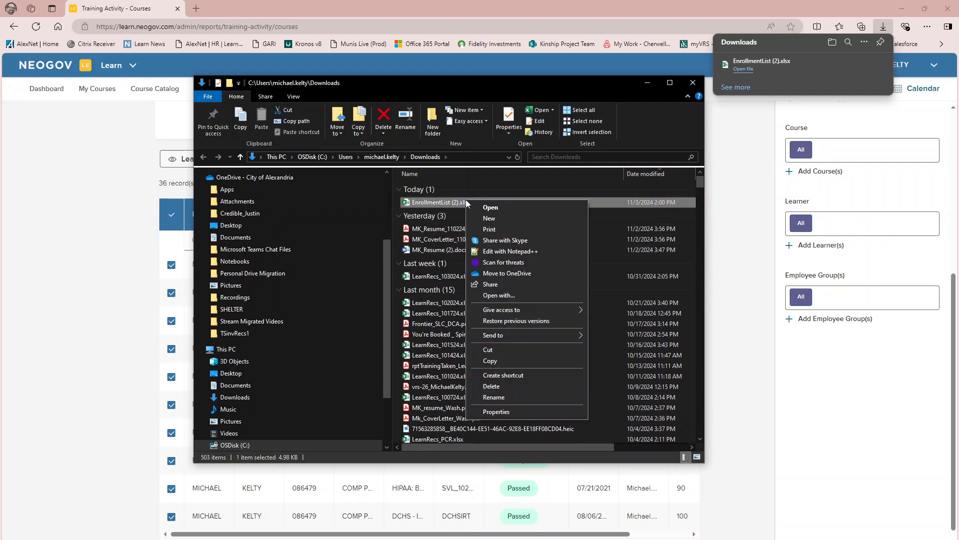
click(511, 396)
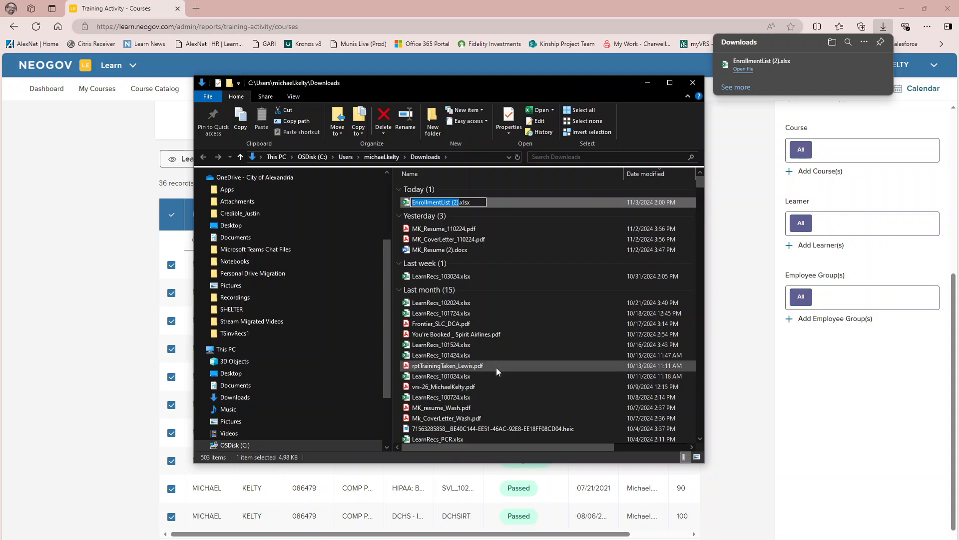
text(LearnRecs)
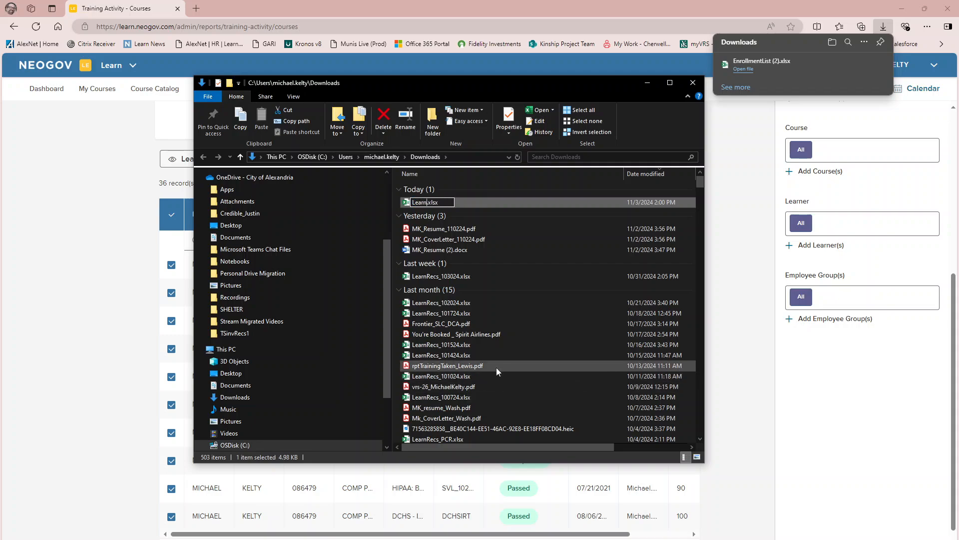
text(_KeltyDemo)
key(Return)
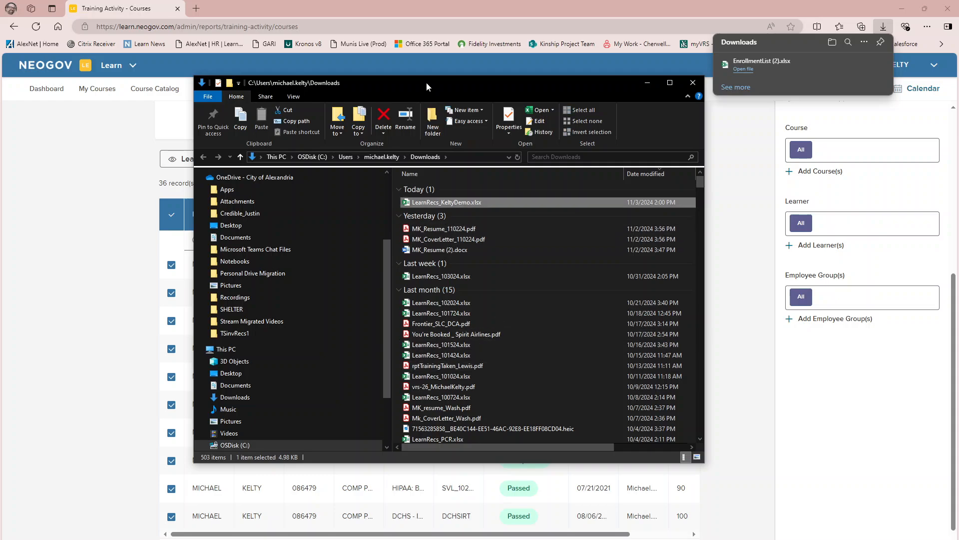
Clear the Downloads folder and browser windows off this screen and switch to SQL Server Management Studio, maximized.
drag(427, 82, 958, 150)
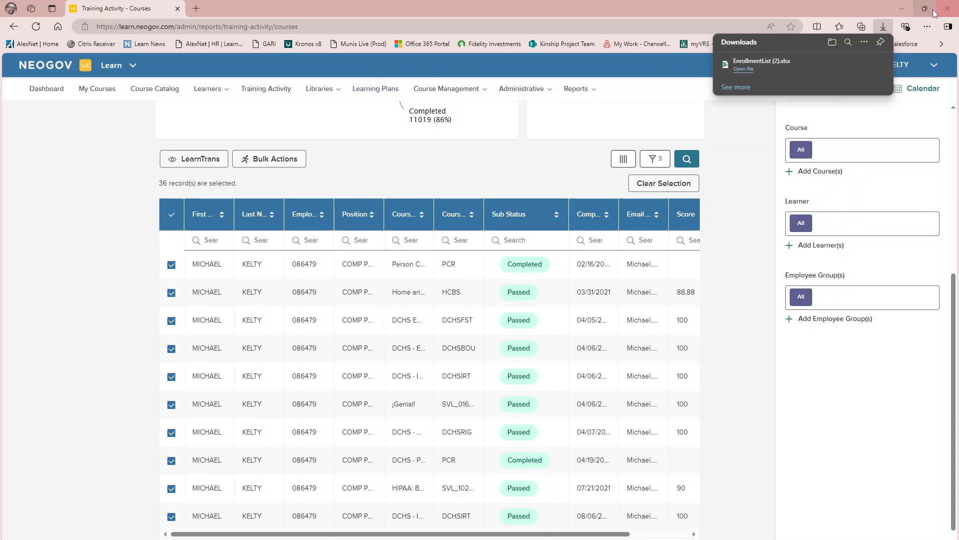
click(948, 10)
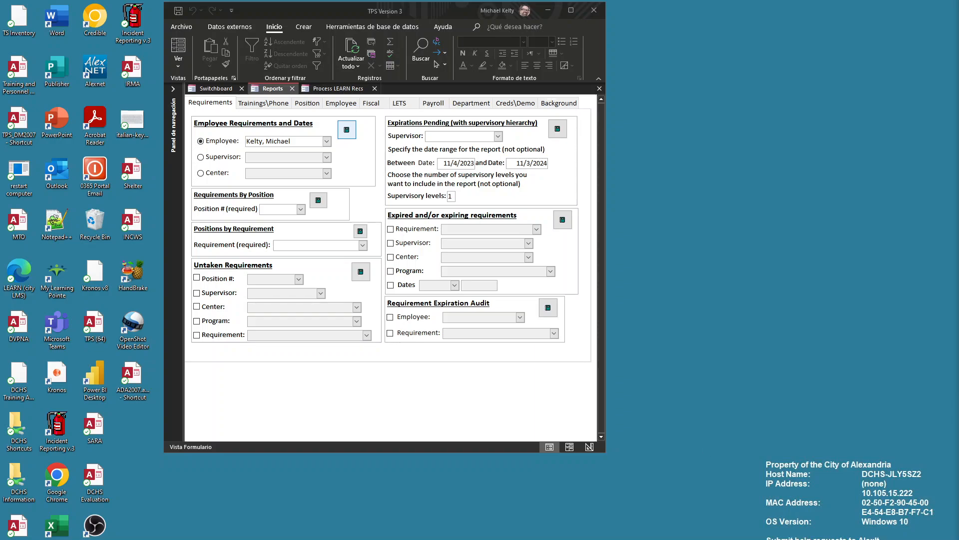
drag(958, 76, 591, 47)
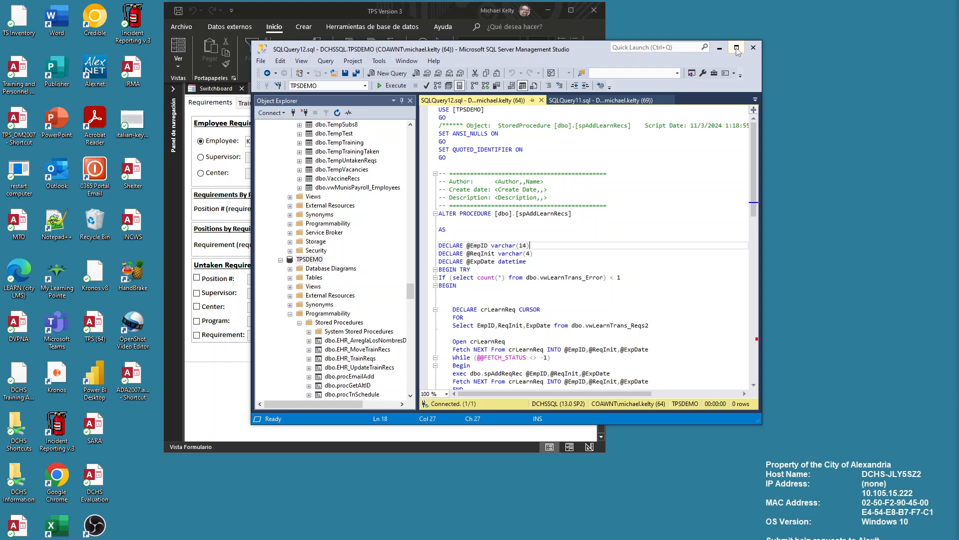
click(736, 48)
click(460, 165)
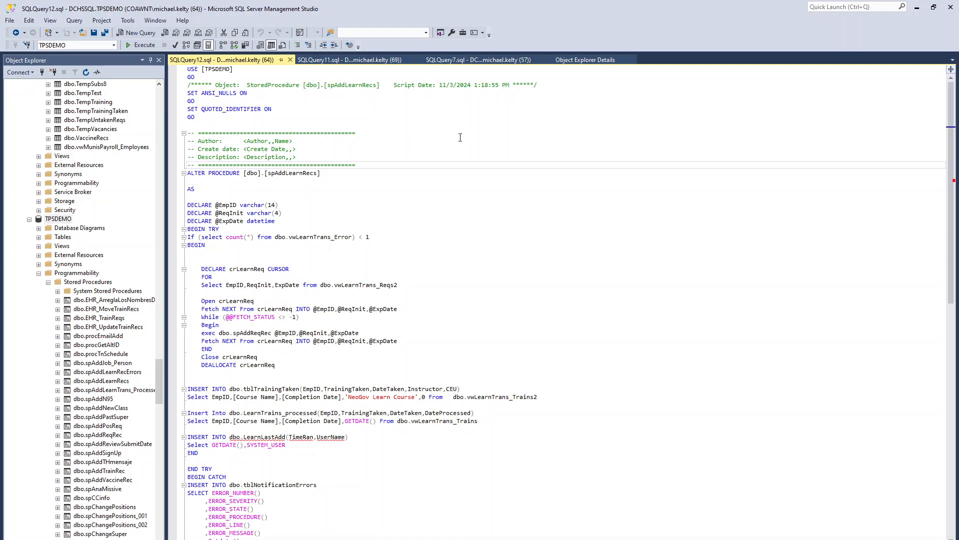
Start the Import Data wizard for the TPSDEMO database and continue past its welcome page.
click(58, 220)
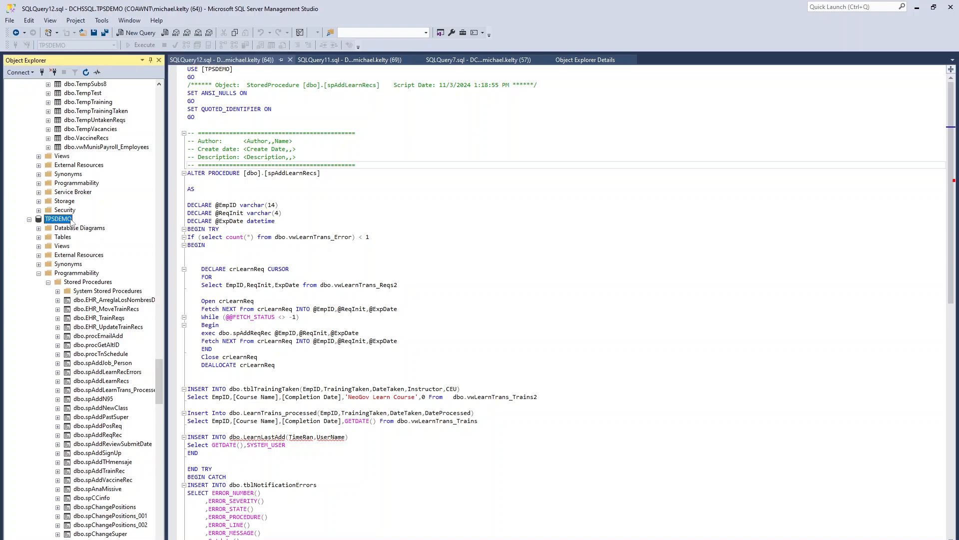
click(66, 221)
key(Escape)
right_click(59, 222)
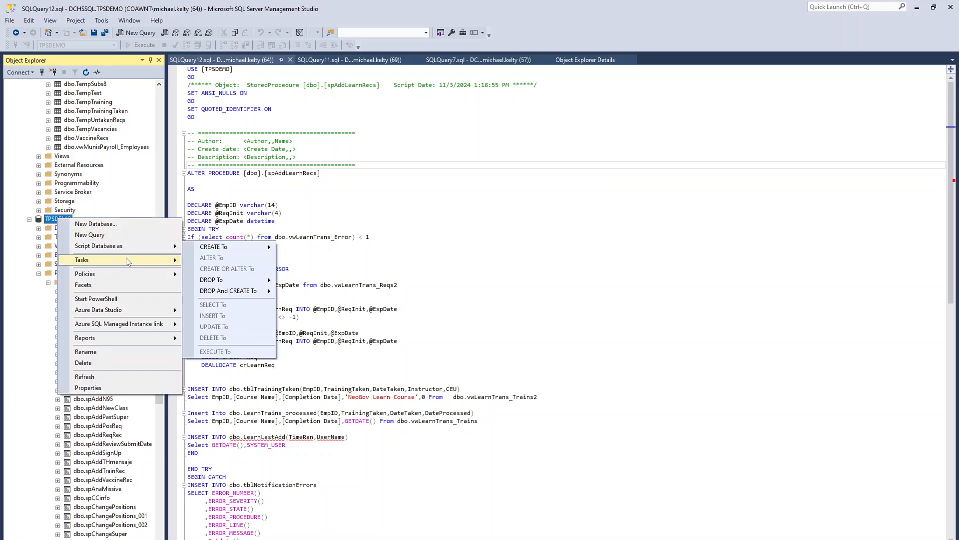
mouse_move(128, 262)
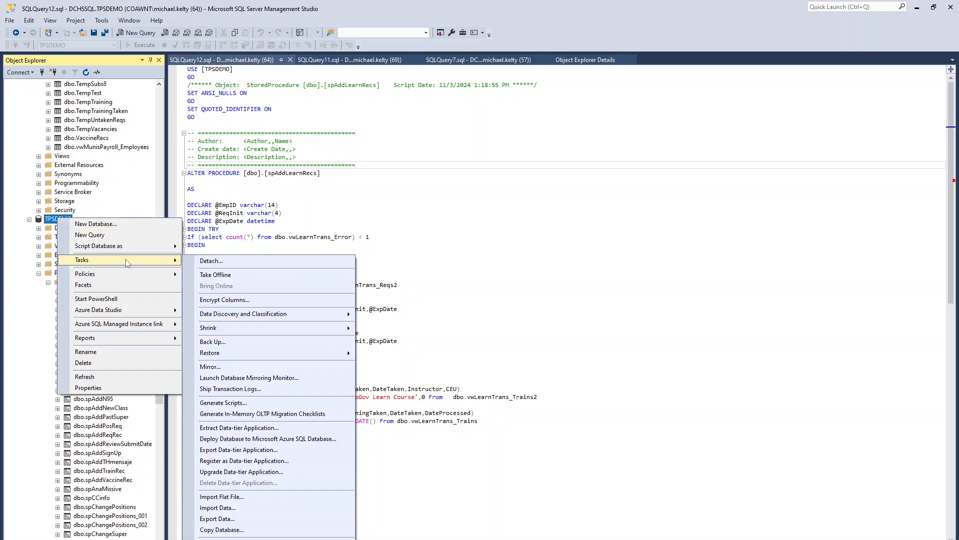
click(240, 509)
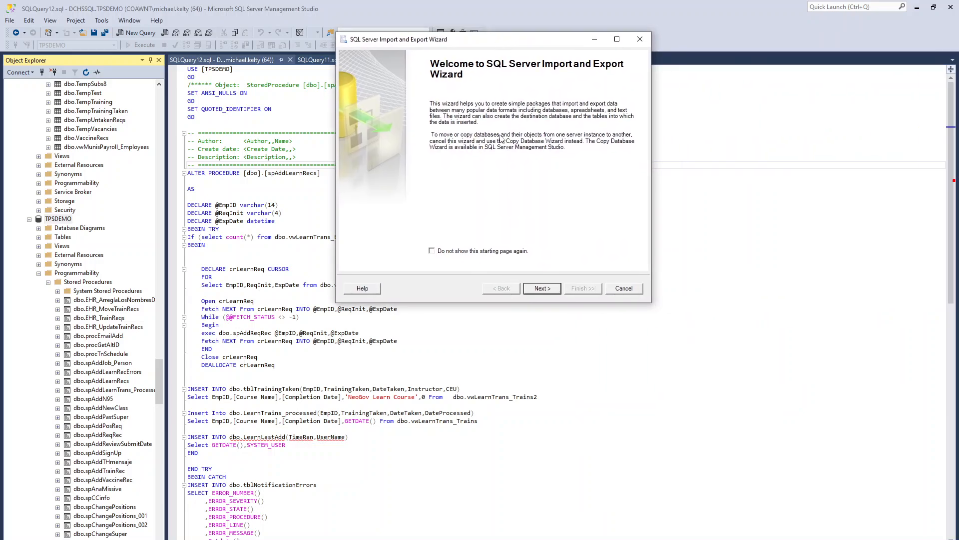
click(543, 289)
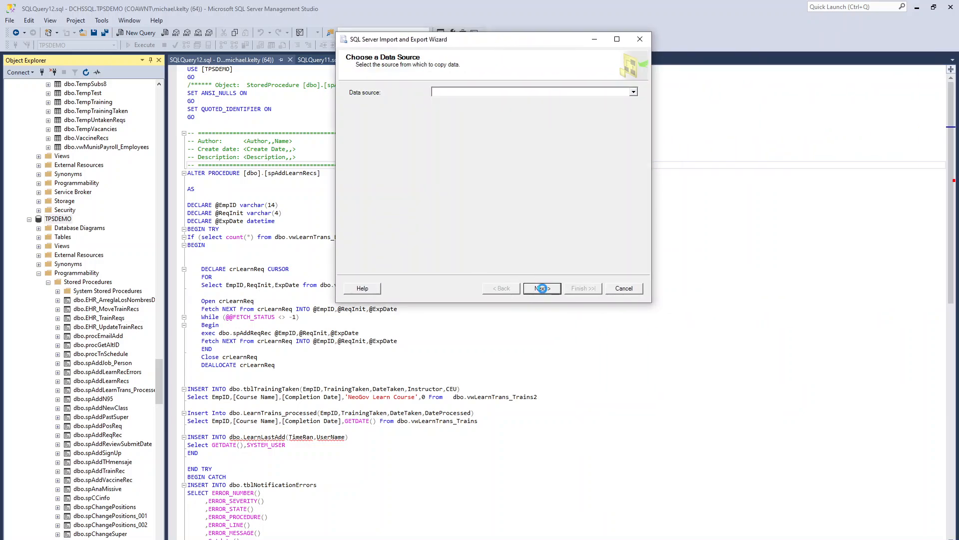
Set the import source to Microsoft Excel, using the renamed LearnRecs demo workbook in Downloads with column names in the first row.
click(633, 92)
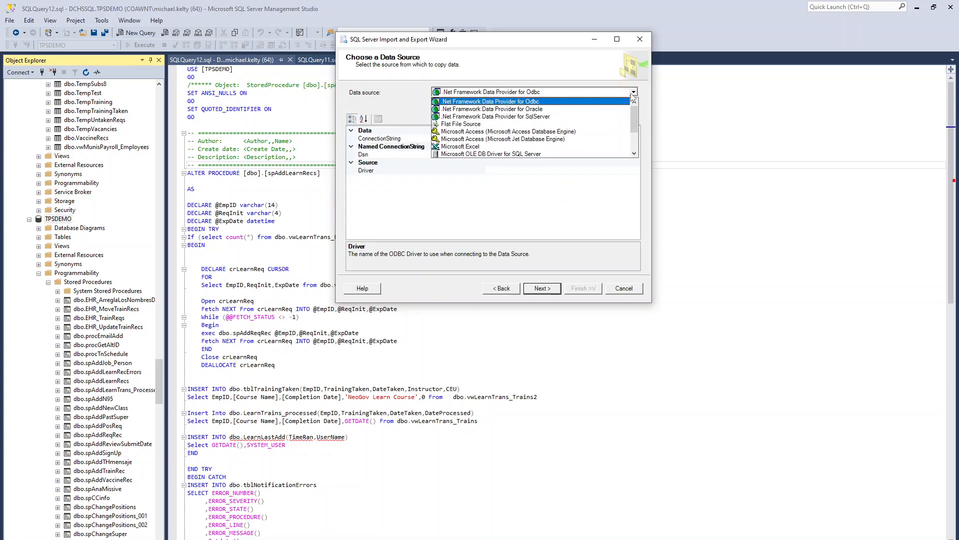
click(566, 146)
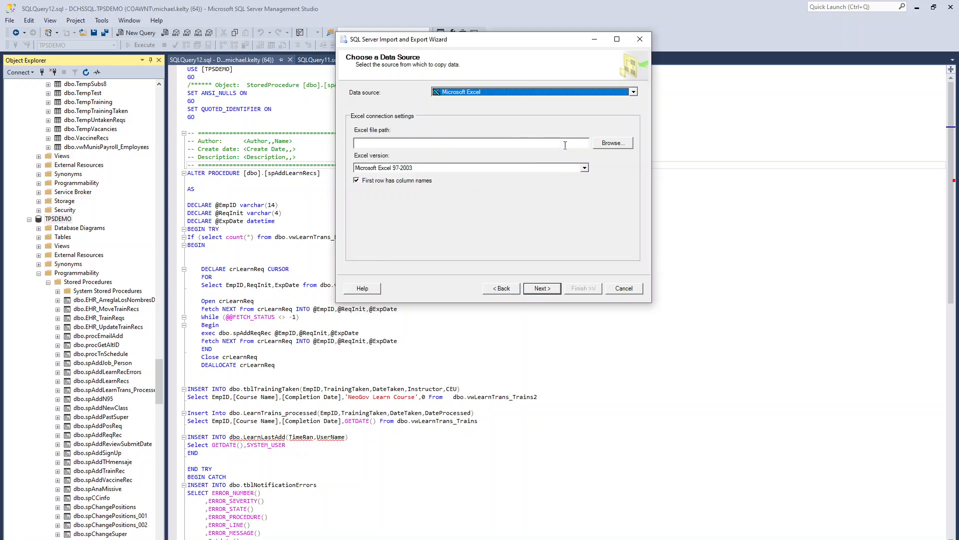
click(612, 143)
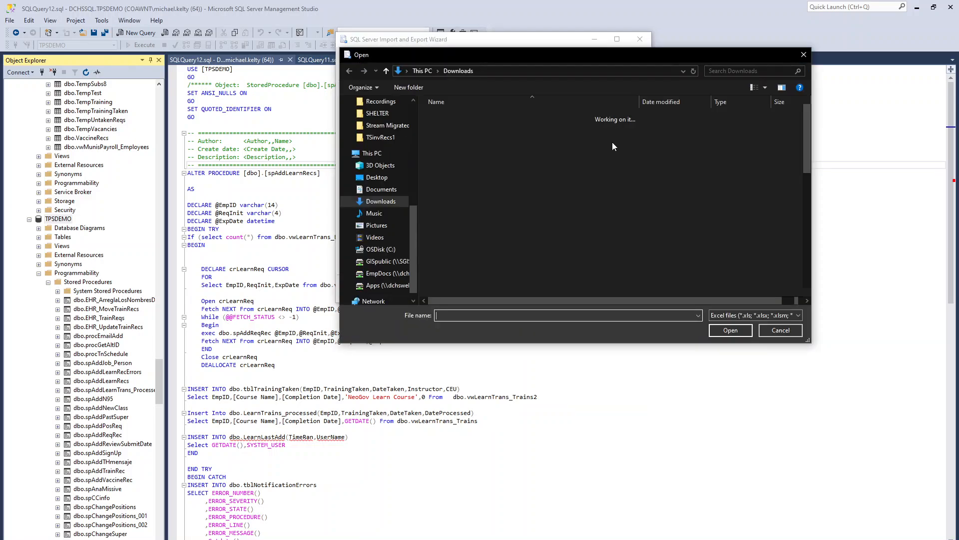
click(456, 131)
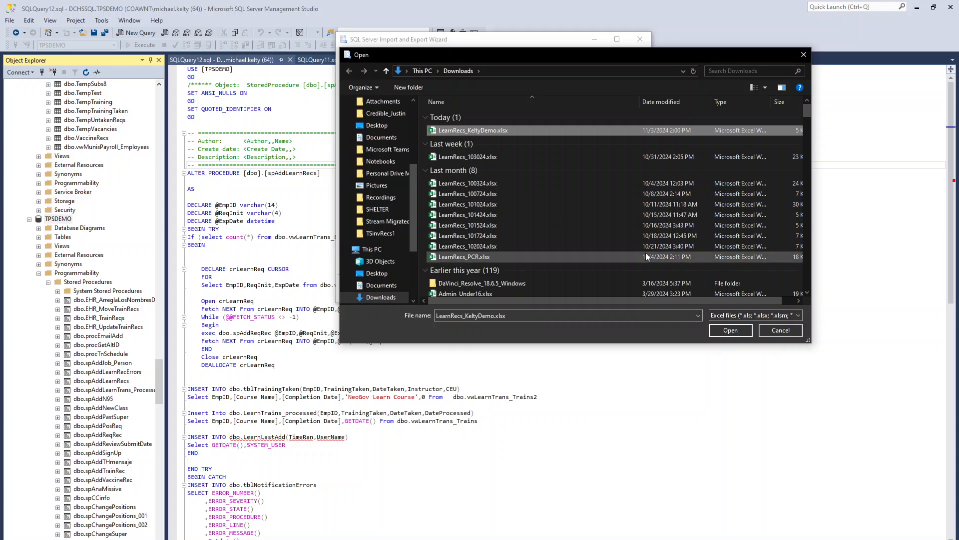
click(733, 332)
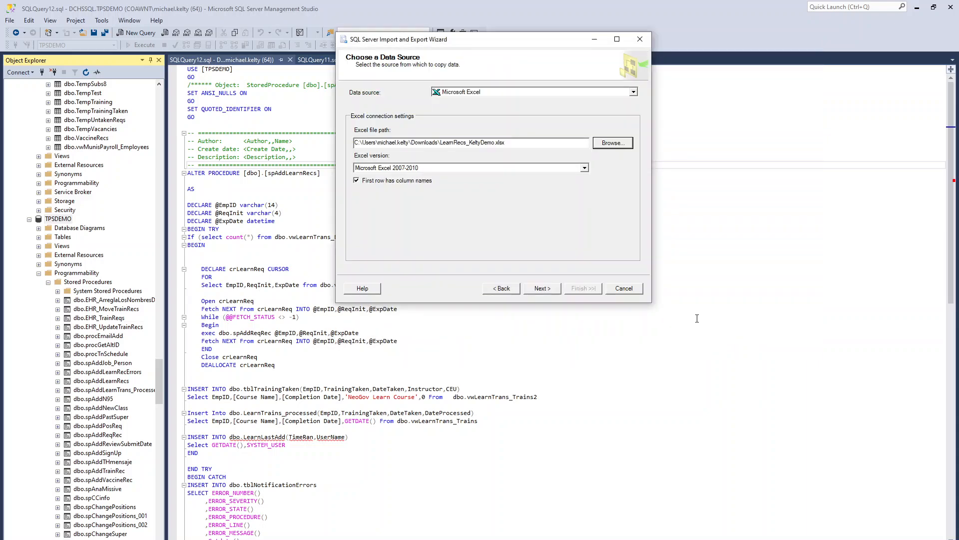
click(546, 290)
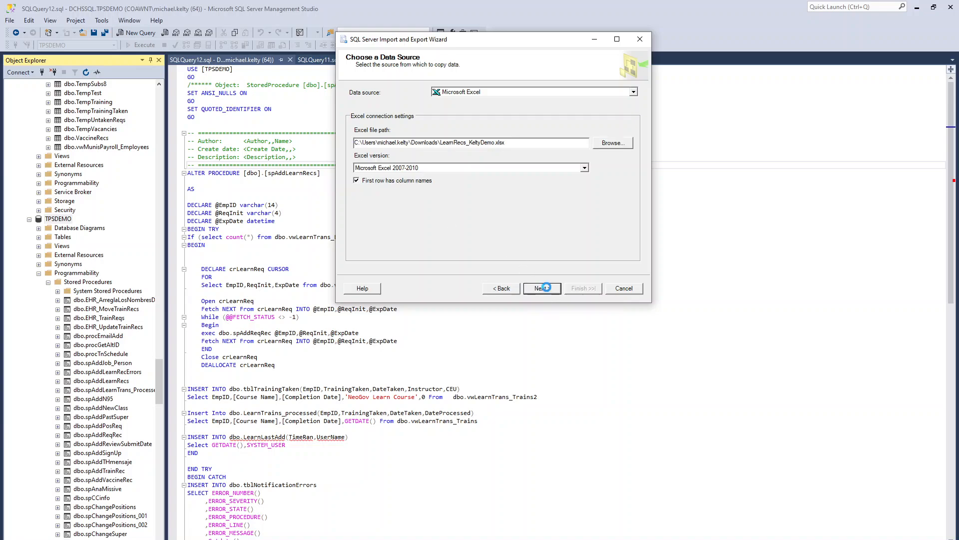
Set the destination to SQL Server Native Client 11.0 with the TPSDEMO database, and copy data from tables or views.
click(634, 91)
drag(635, 107, 636, 142)
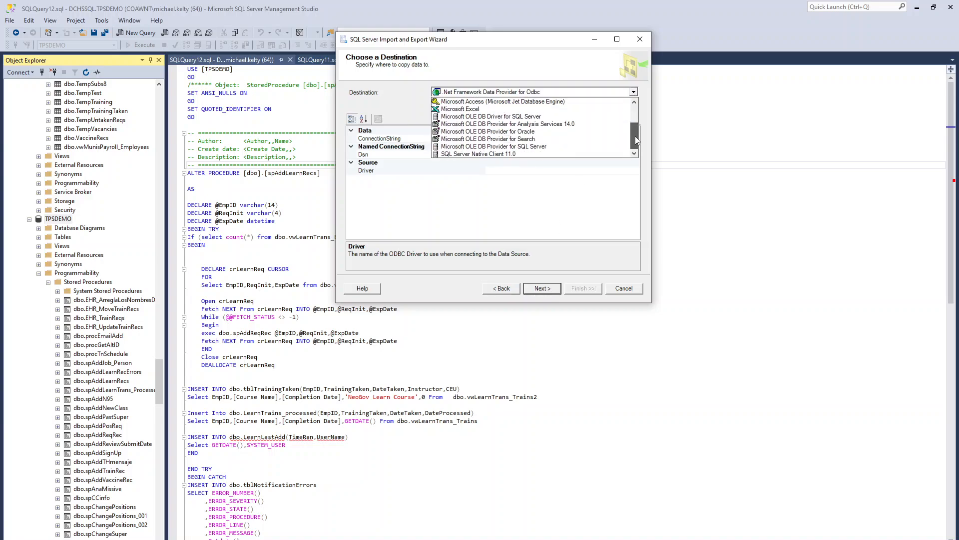
click(547, 153)
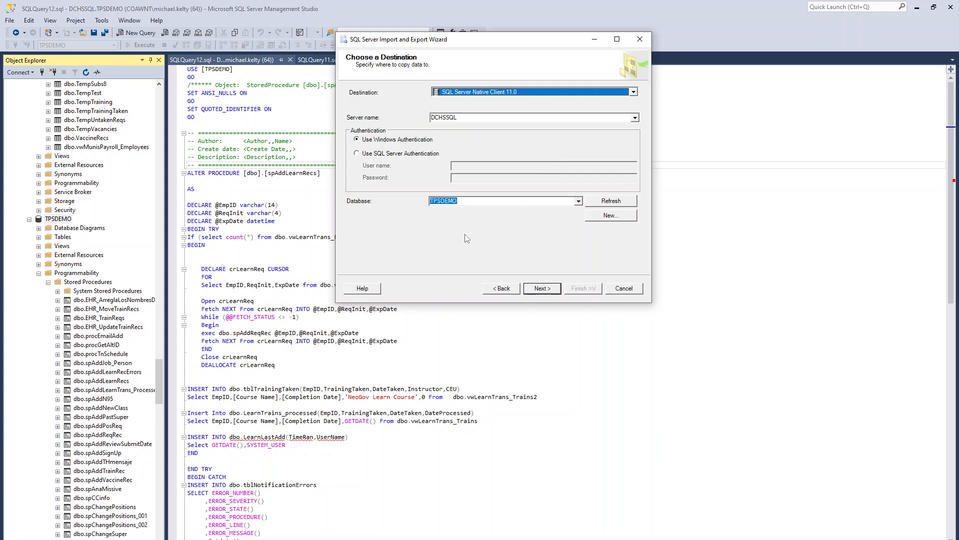
click(541, 288)
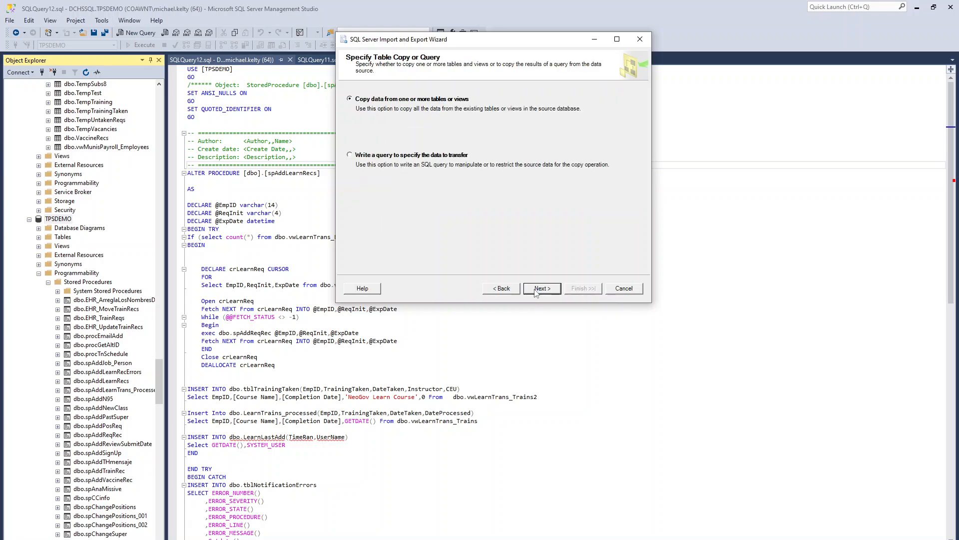
click(542, 288)
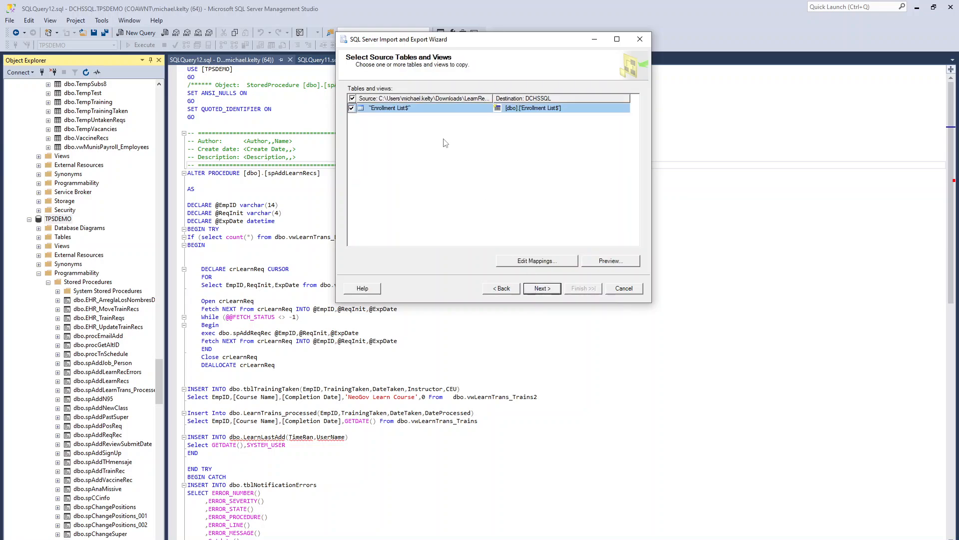
Map the Enrollment List$ sheet to the [dbo].[LearnTrans] table, and review and accept its column mappings with destination rows deleted.
click(616, 108)
click(626, 108)
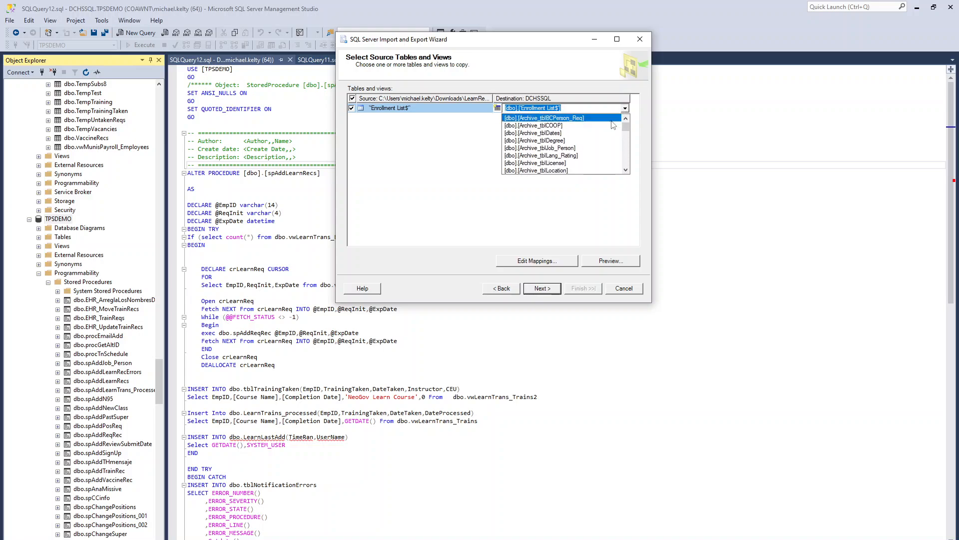
scroll(603, 144, down, 3)
scroll(602, 144, down, 10)
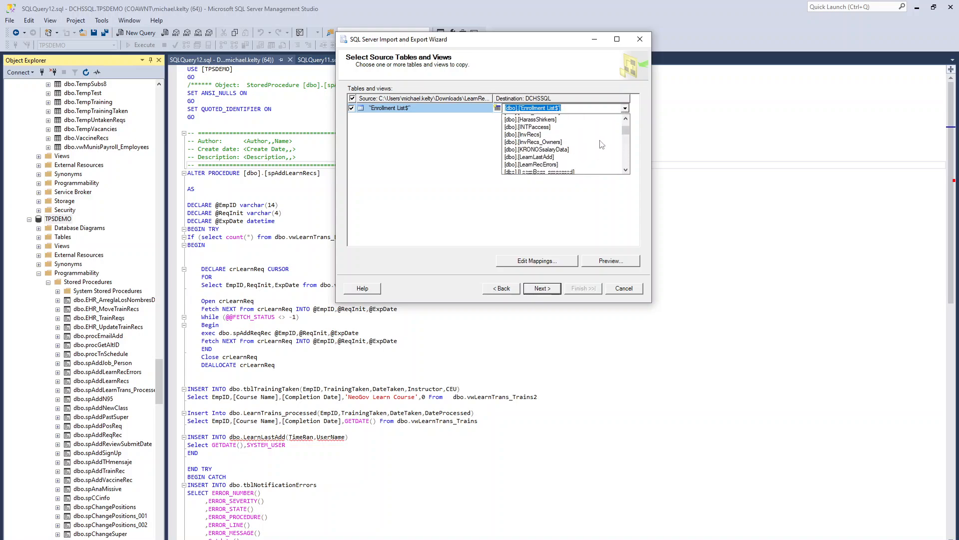
click(568, 170)
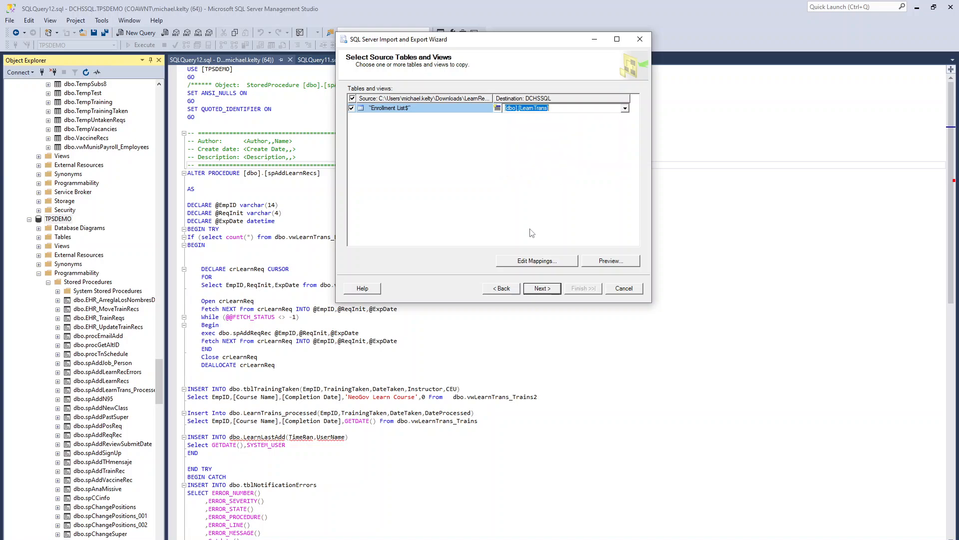
click(534, 261)
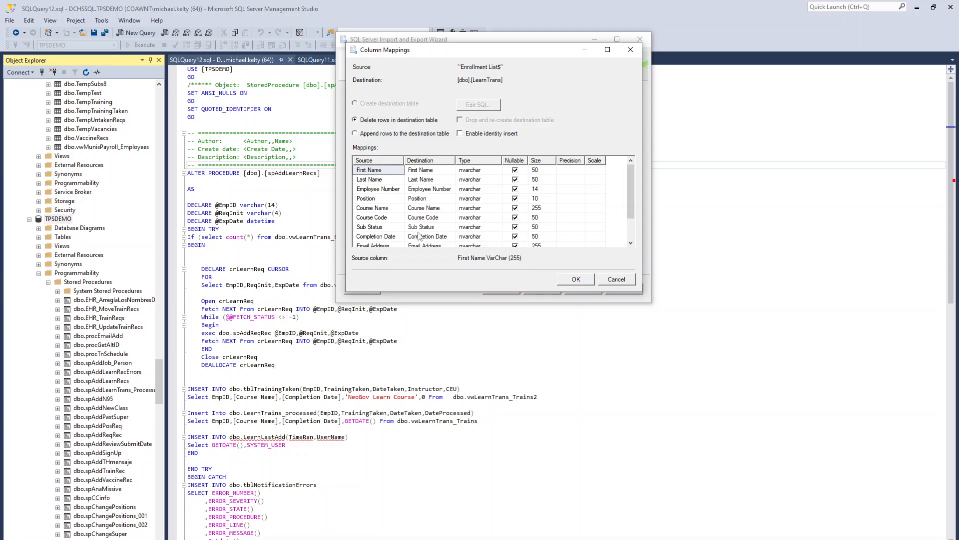
click(587, 283)
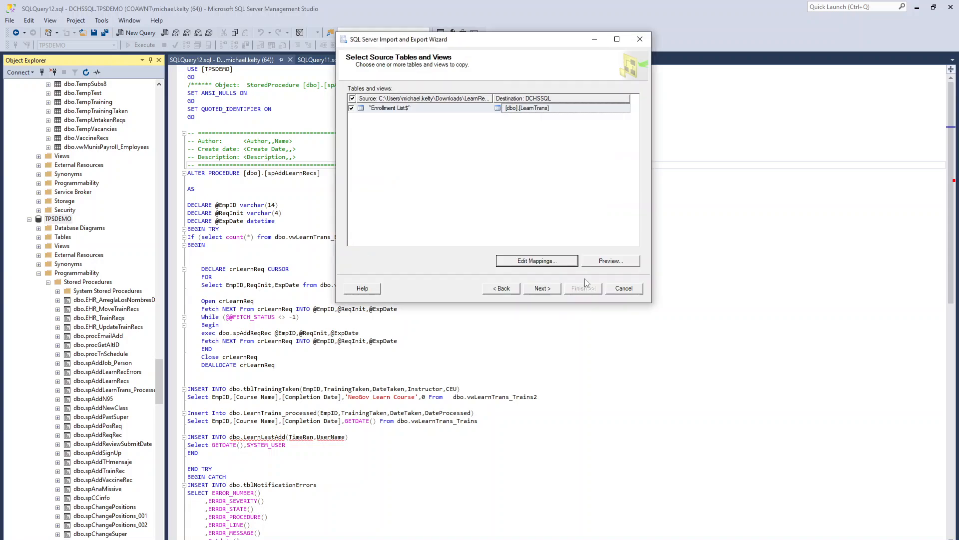
Run the import immediately without saving an SSIS package, and close the wizard.
click(537, 288)
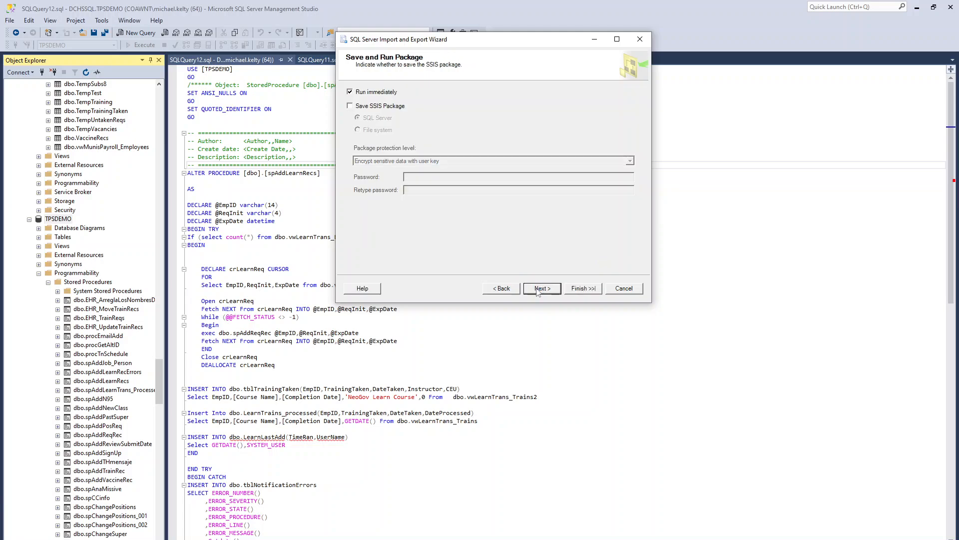
click(537, 290)
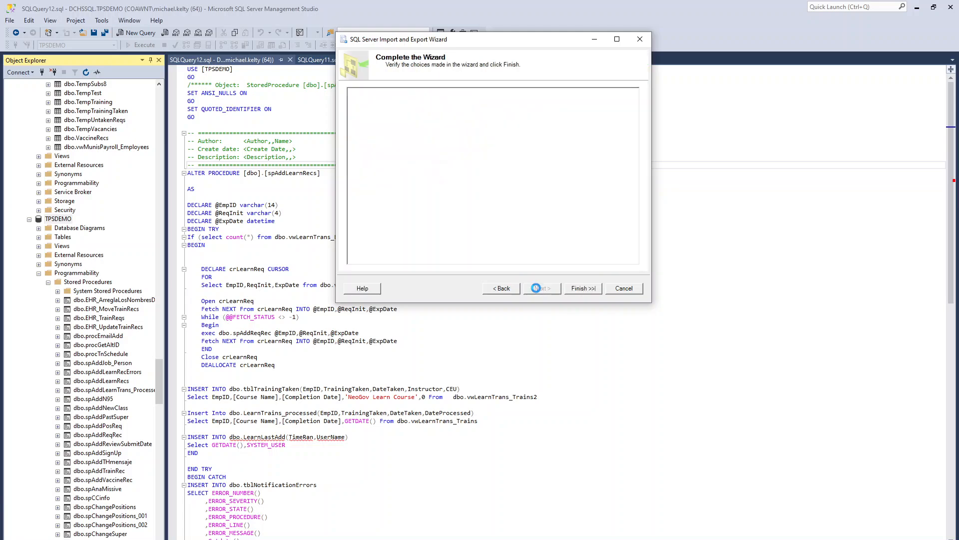
click(587, 291)
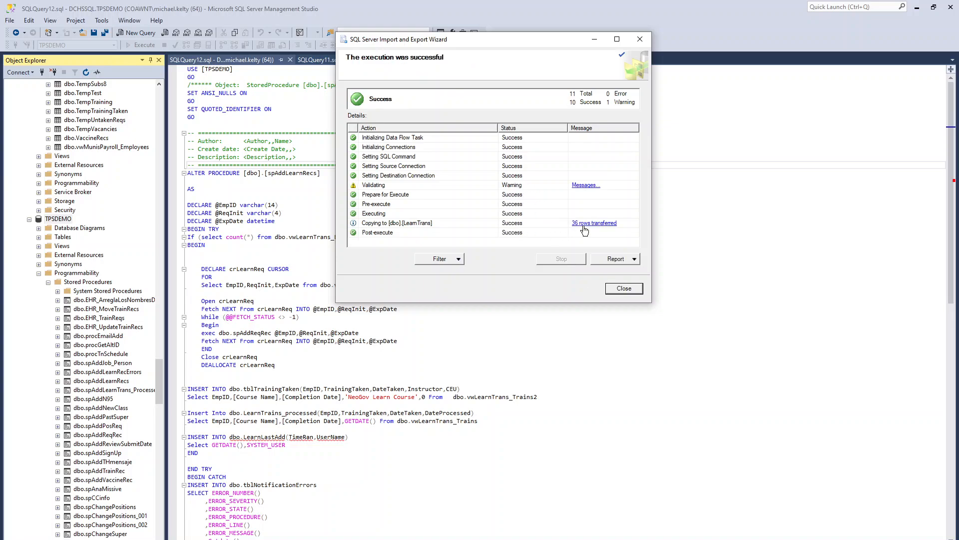
click(624, 289)
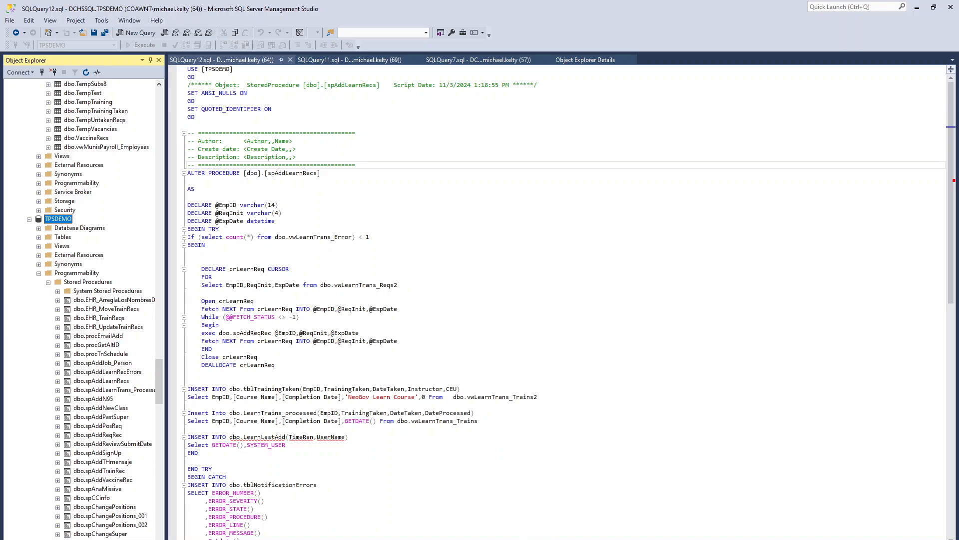
Switch to the TPS Access application and run Add Learn Recs to Reqs and Training from the Process LEARN Recs form.
click(454, 538)
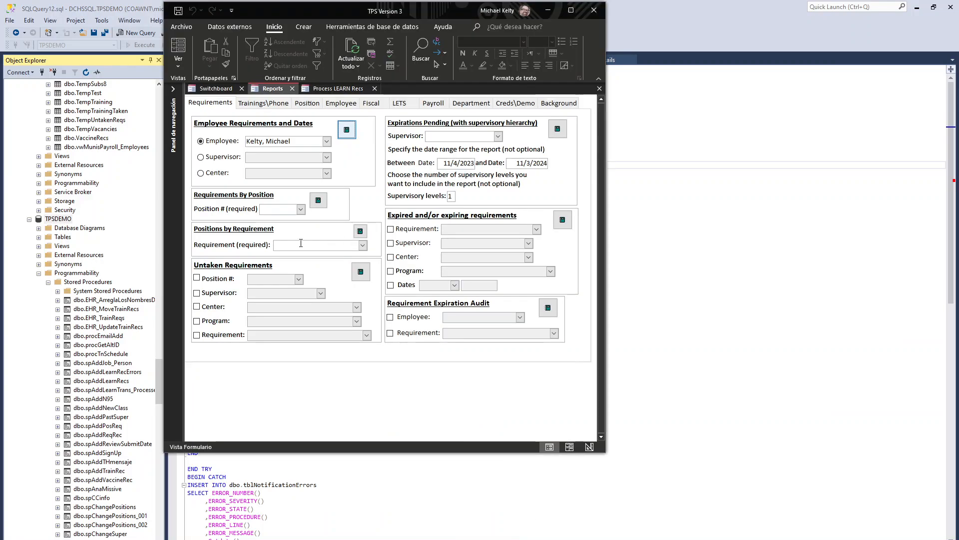
click(333, 90)
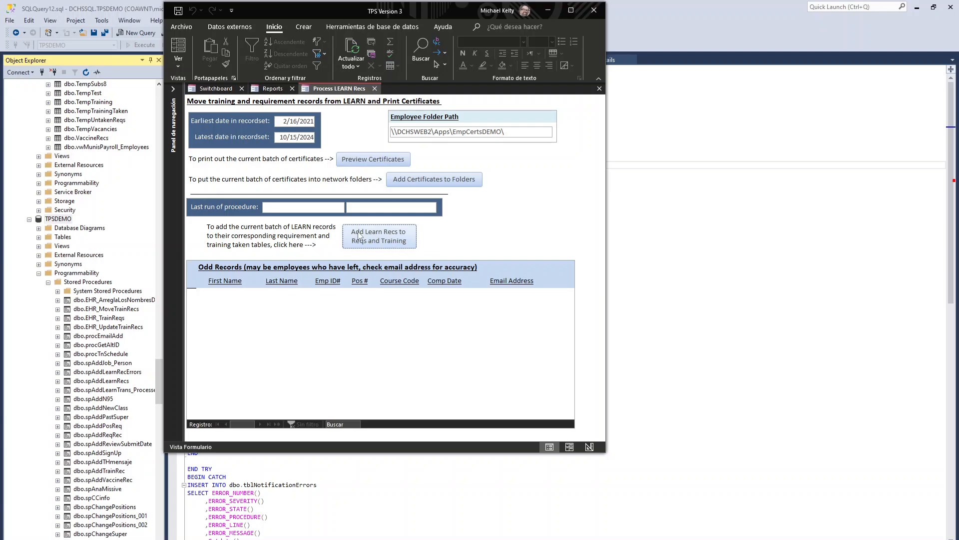
click(384, 237)
Switch to SQL Server Management Studio and examine the tblReqs_LEARN code mappings alongside the spAddLearnRecs procedure.
click(652, 278)
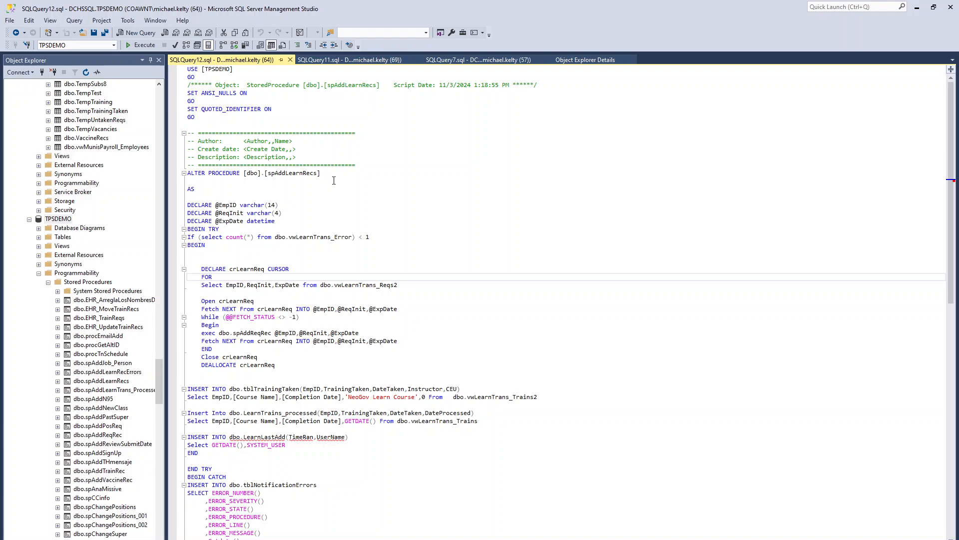
click(367, 60)
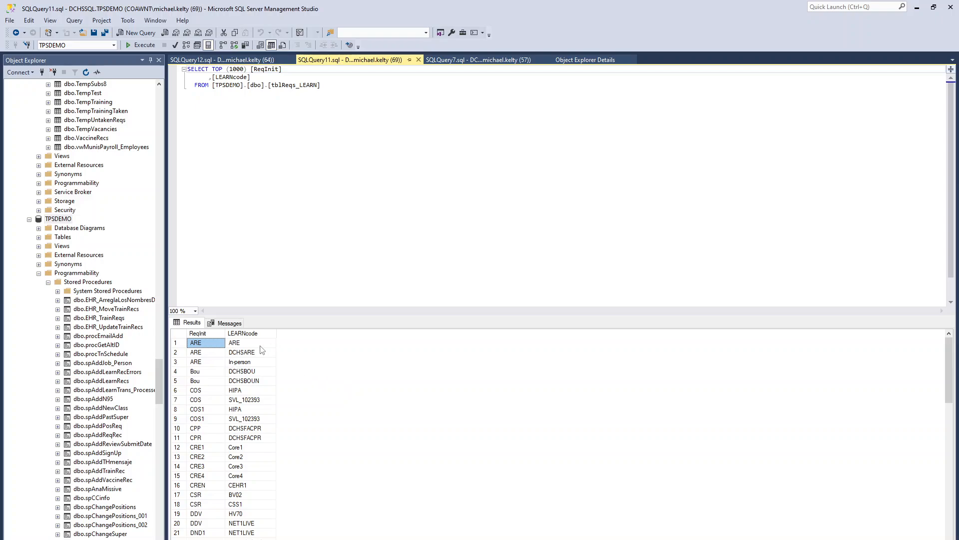
scroll(264, 409, down, 3)
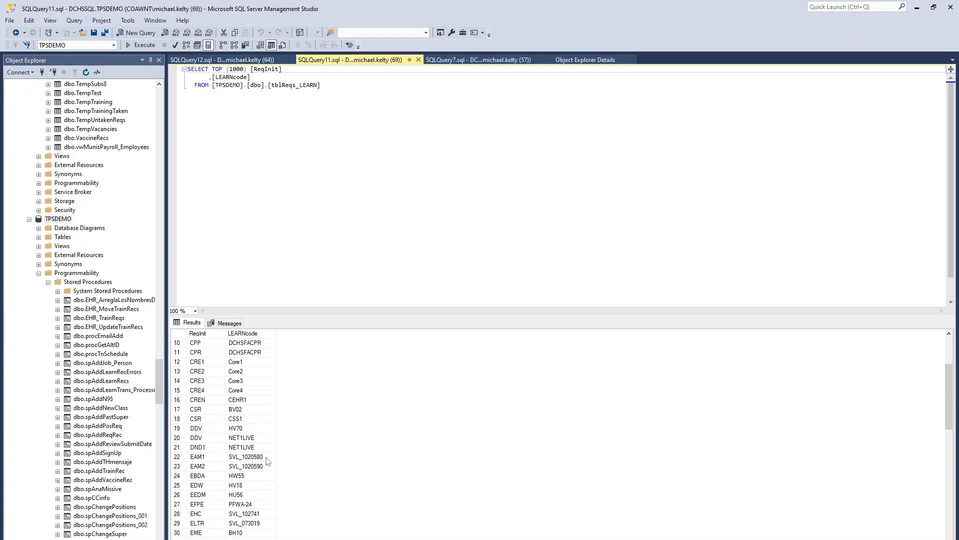
scroll(270, 465, up, 3)
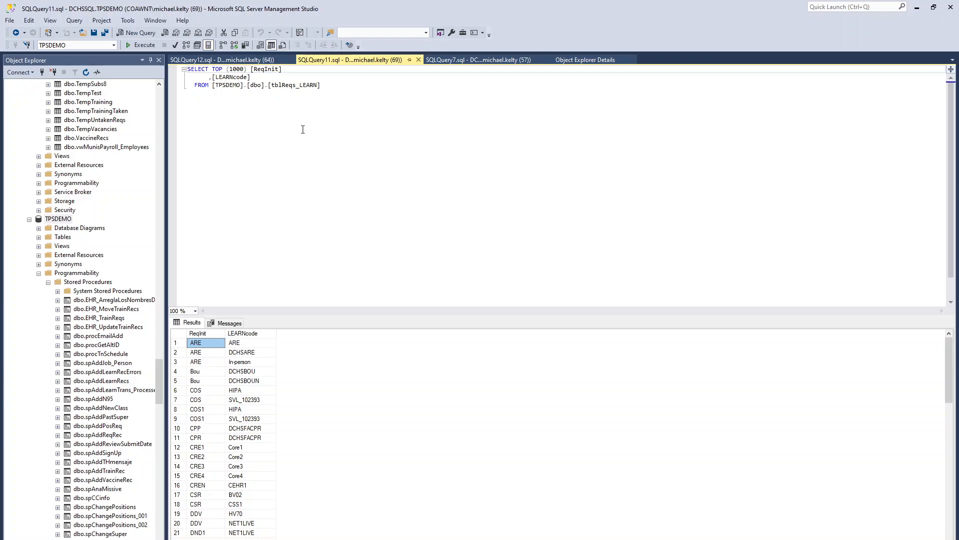
click(246, 60)
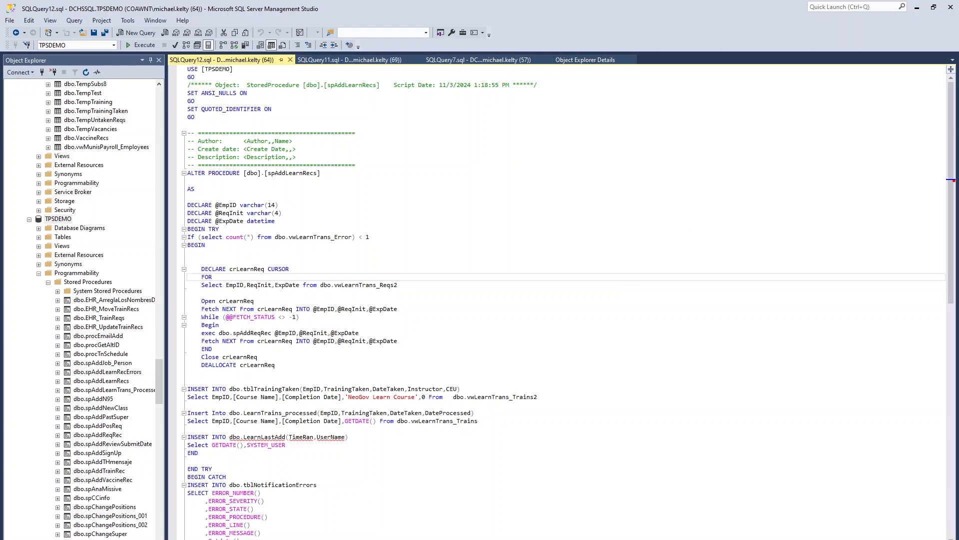
Switch back to the TPS Access application and preview the Employee Requirements and Dates report for the selected employee, zoomed in.
click(434, 539)
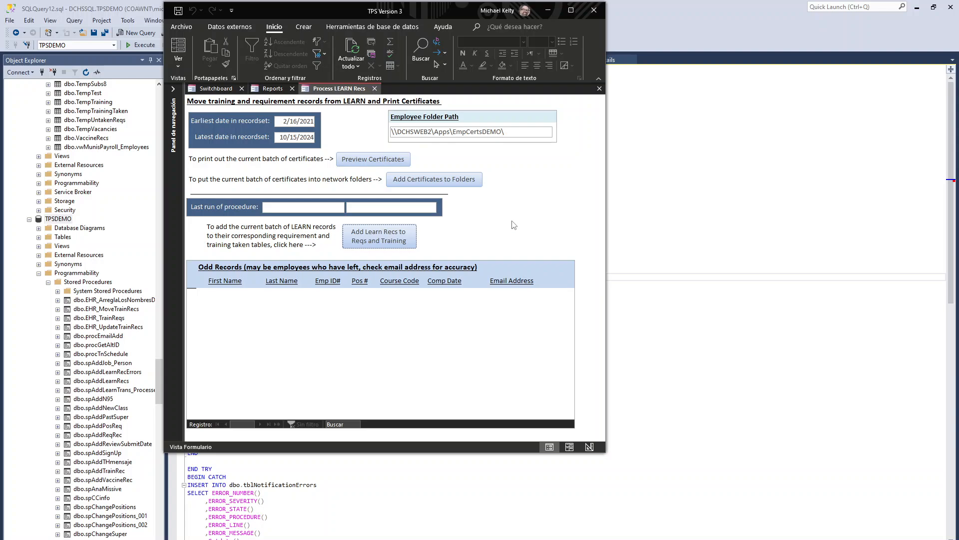
click(272, 89)
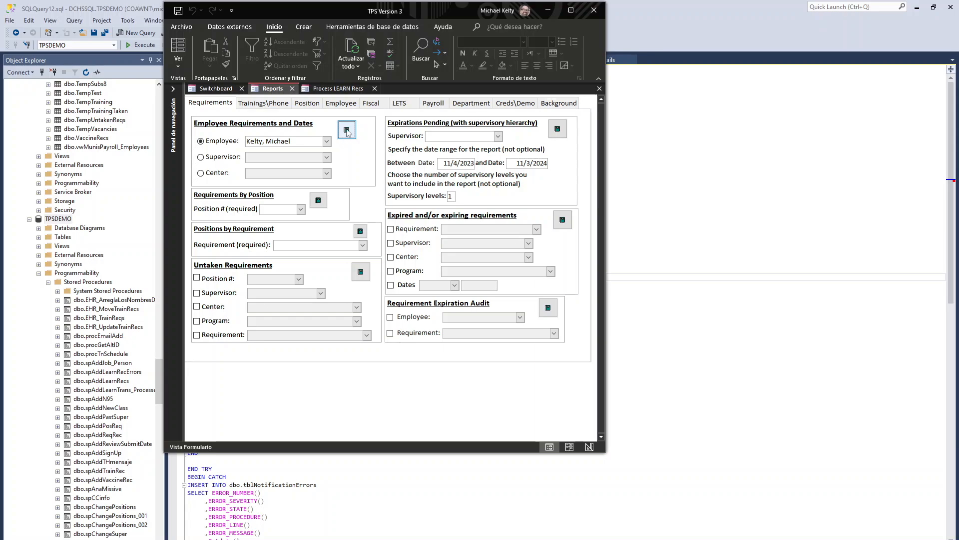
click(347, 130)
click(395, 210)
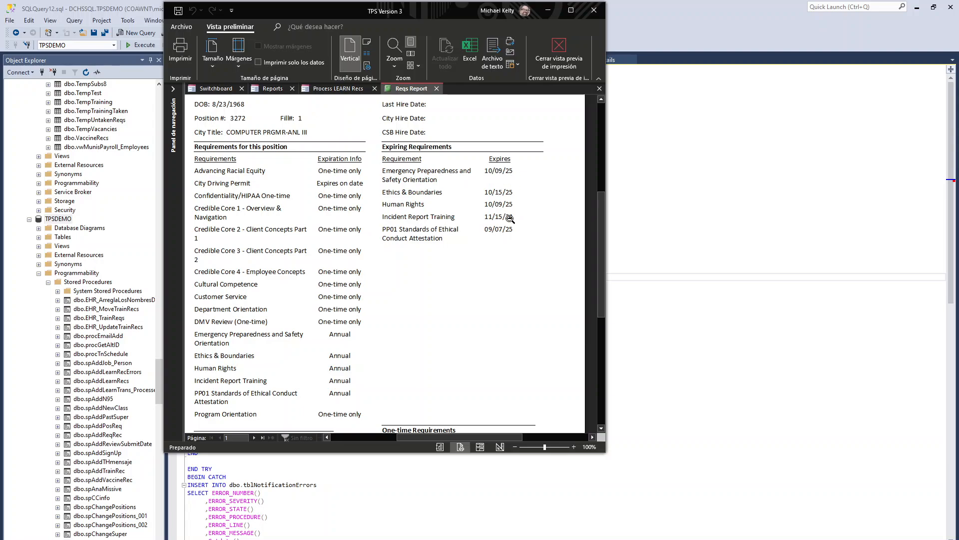
Examine both pages of the requirements report, covering one-time, untaken and extraneous requirements and the trainings taken within two years.
scroll(460, 280, down, 3)
scroll(460, 281, down, 3)
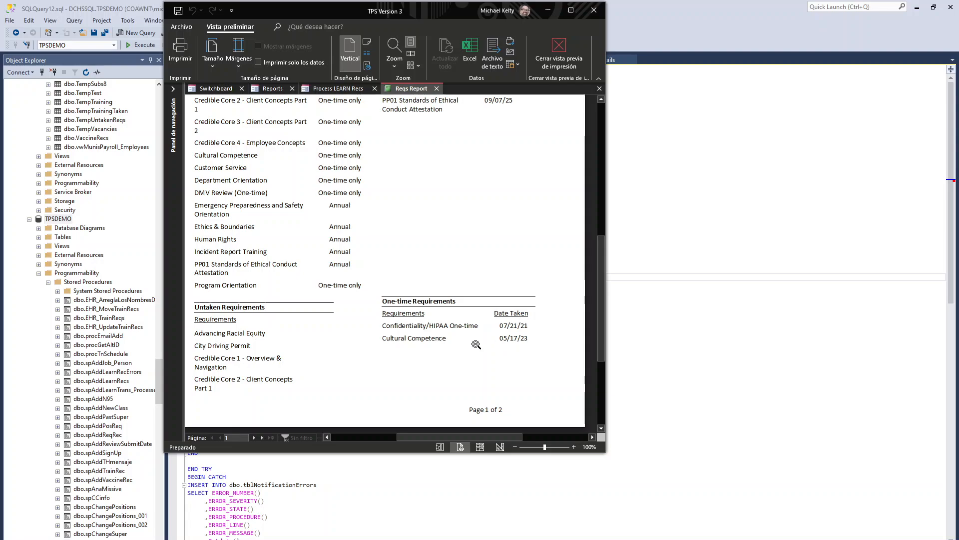
scroll(412, 240, down, 3)
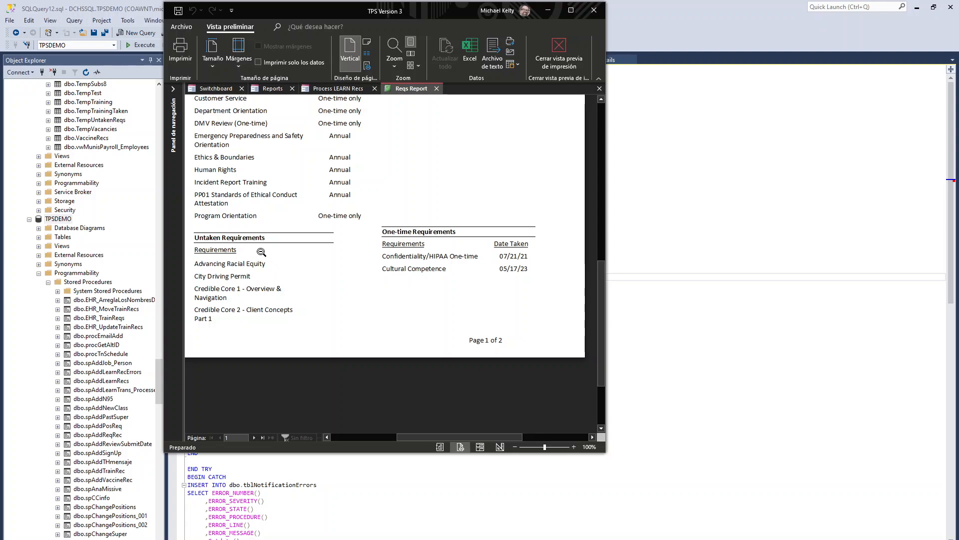
click(255, 438)
scroll(363, 264, up, 1)
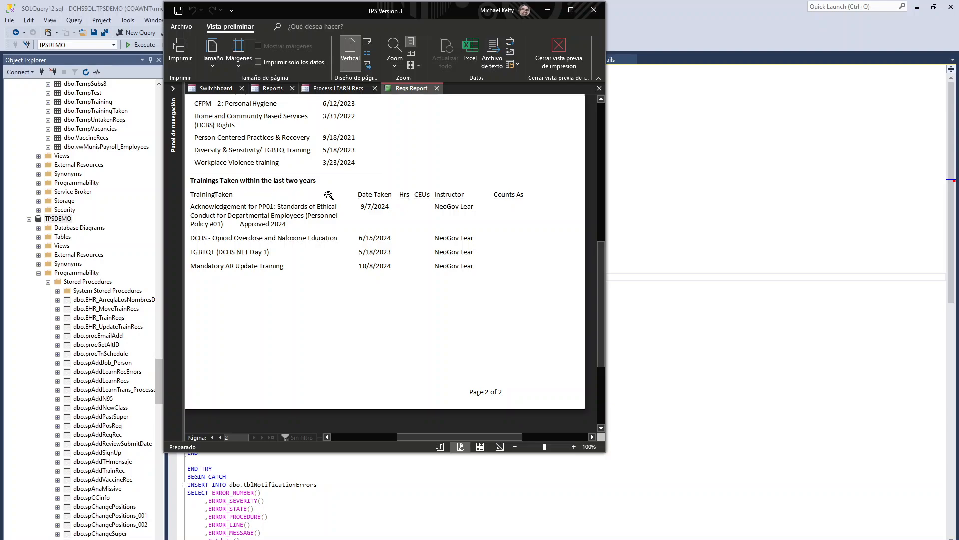
scroll(351, 236, up, 3)
scroll(351, 237, up, 1)
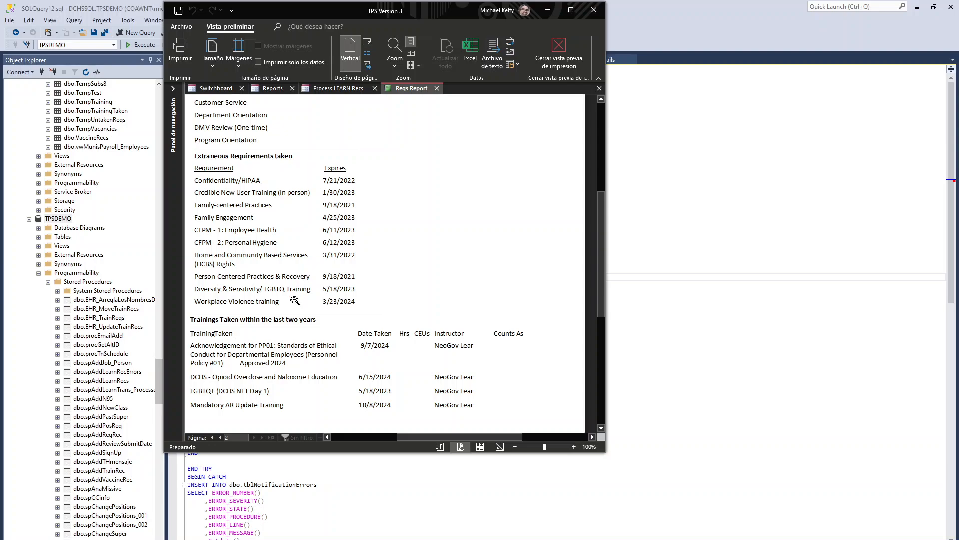
scroll(468, 258, up, 1)
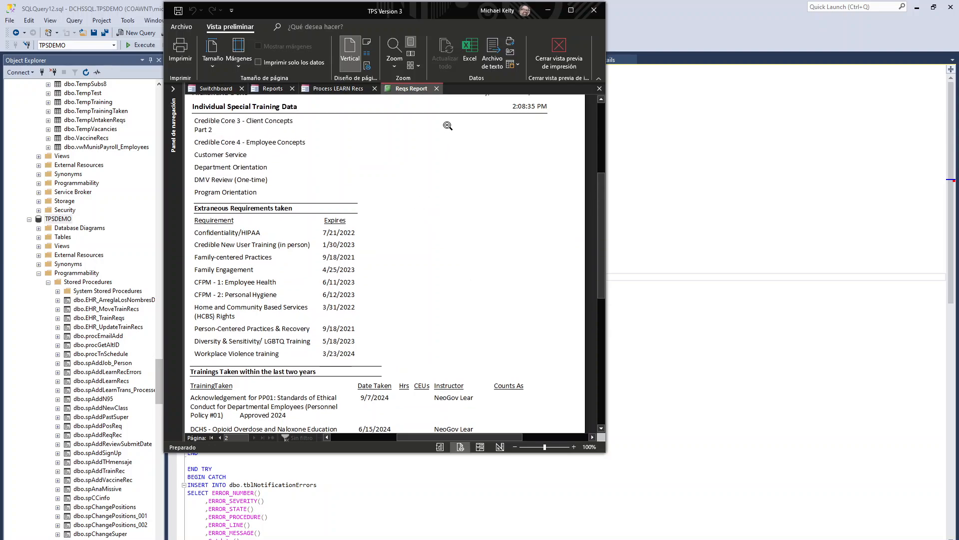
scroll(443, 125, up, 1)
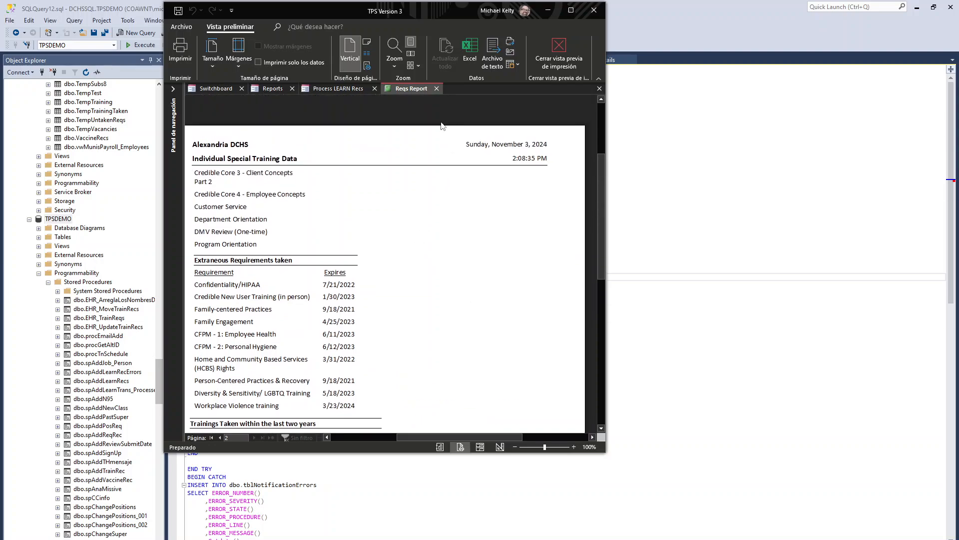
Close the Reqs Report preview and return to the Process LEARN Recs form.
click(436, 89)
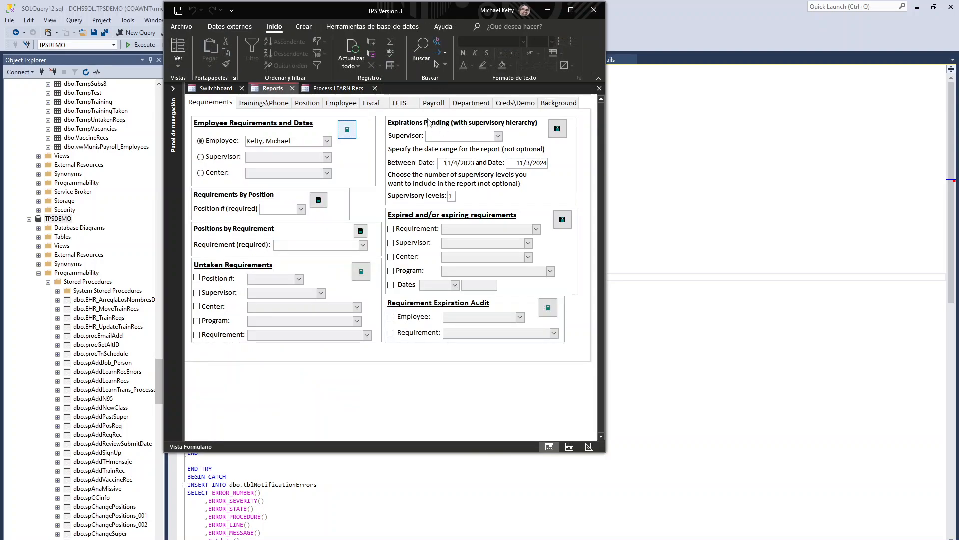
click(338, 89)
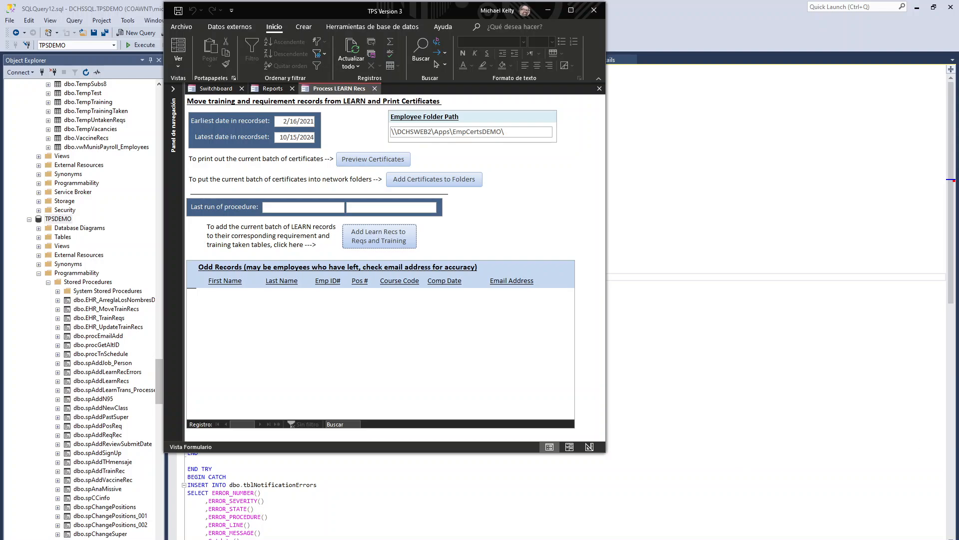
Switch to File Explorer and open the EmpCertsDEMO folder on the Apps (Z:) drive to check its contents.
mouse_move(133, 538)
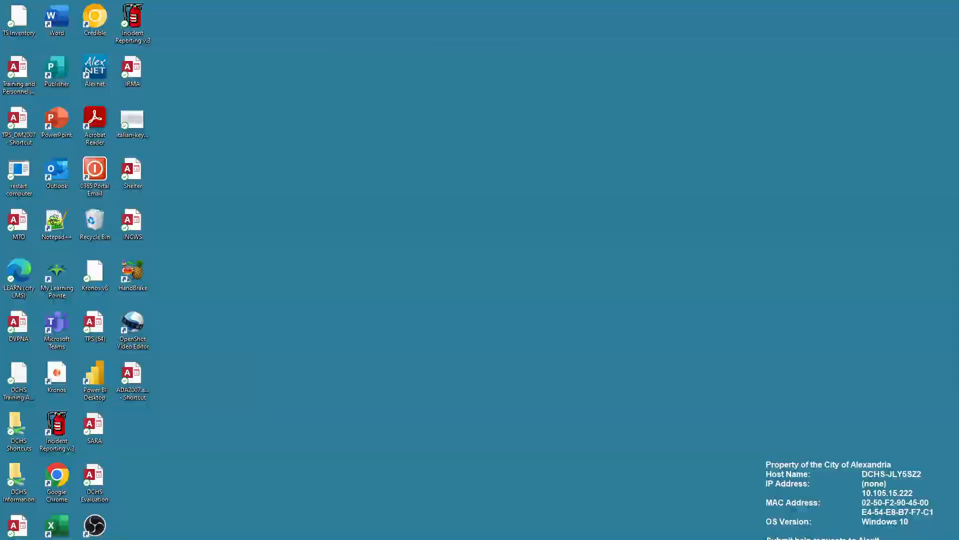
click(44, 520)
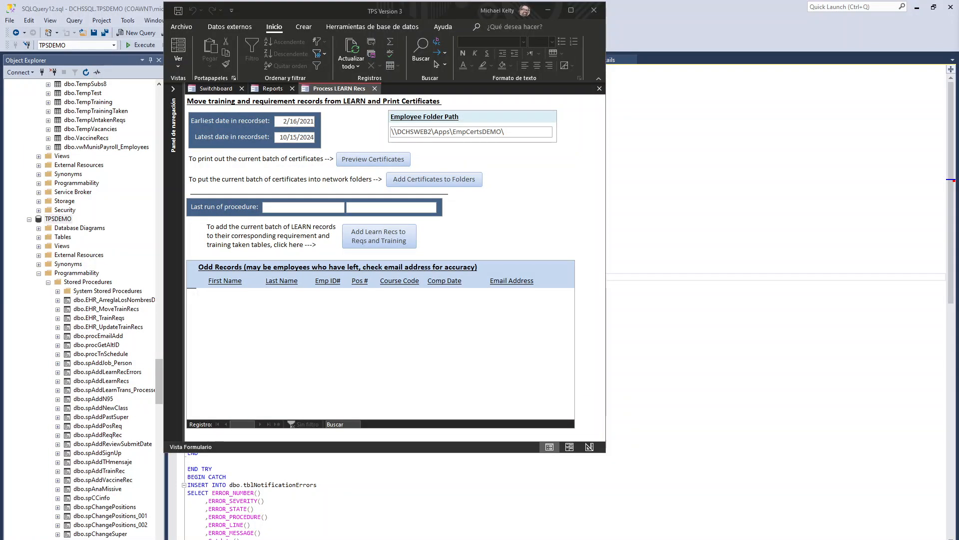
drag(958, 18, 670, 61)
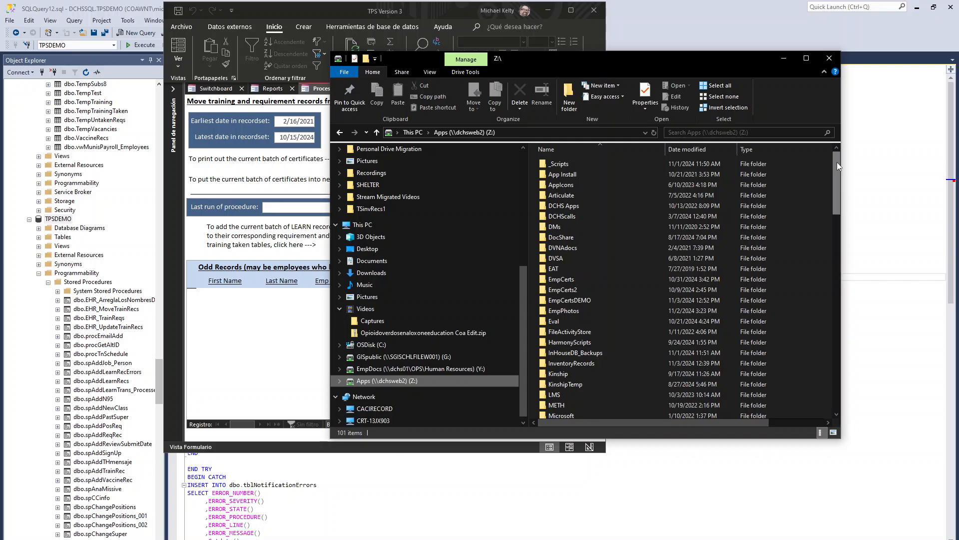
drag(837, 162, 834, 172)
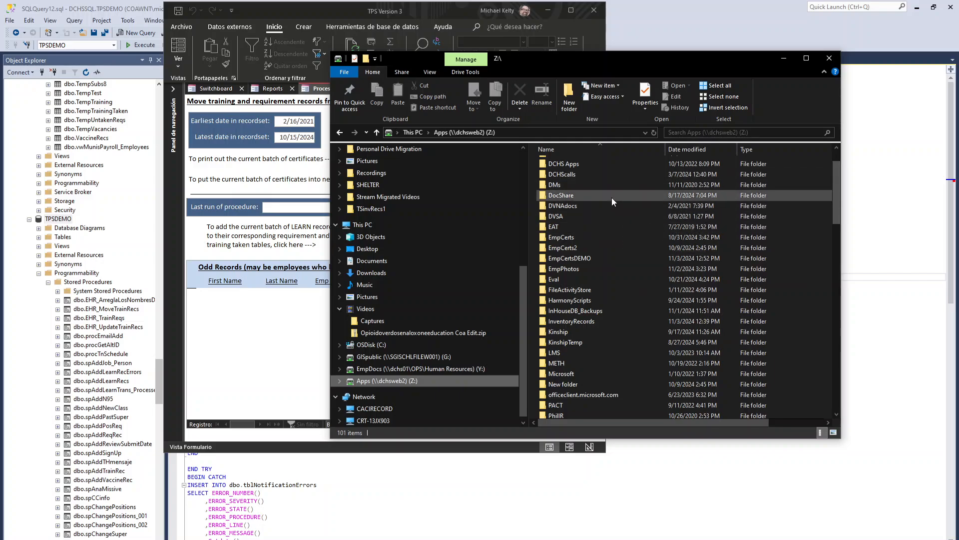
mouse_move(613, 198)
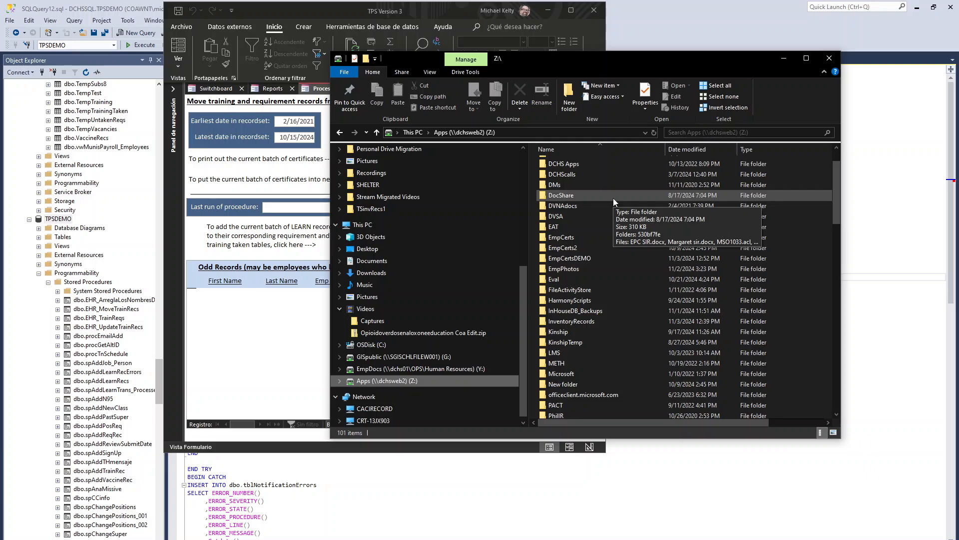
double_click(586, 260)
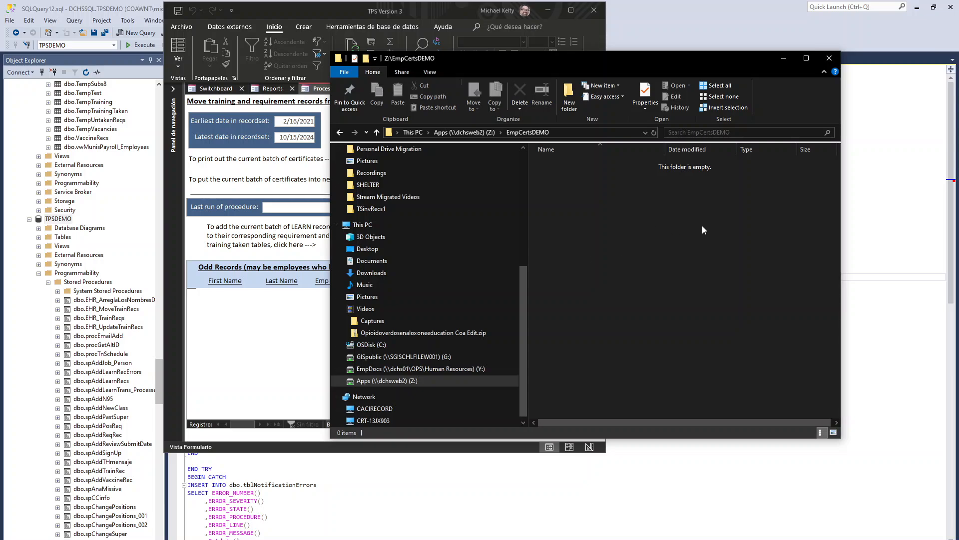
Set the File Explorer window aside and run Add Certificates to Folders from the Process LEARN Recs form in the TPS Access application.
drag(629, 56, 958, 103)
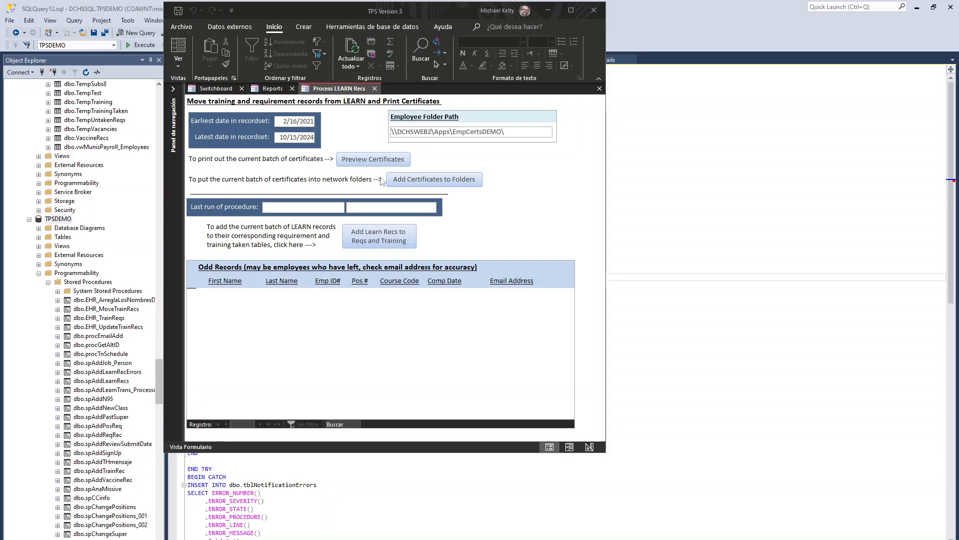
click(436, 183)
click(437, 180)
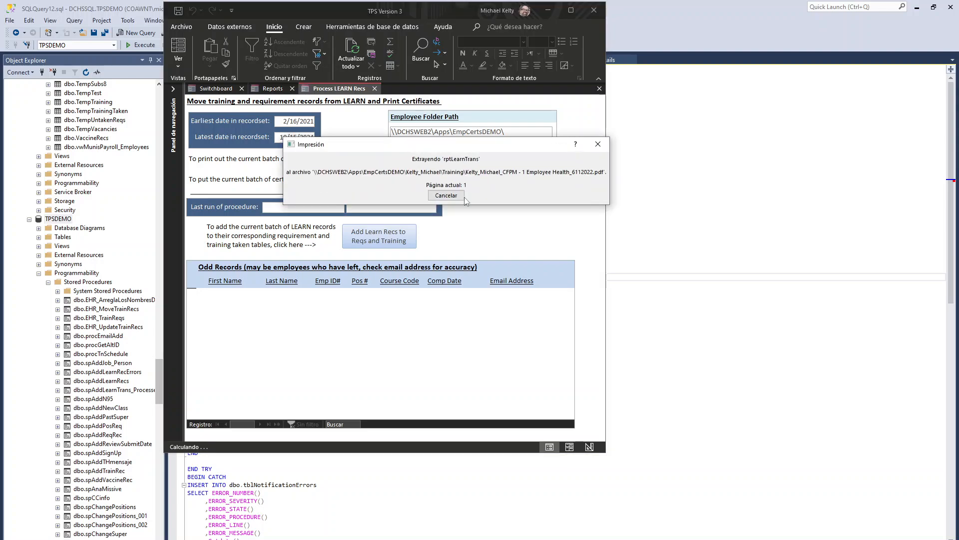
key(Return)
key(Return)
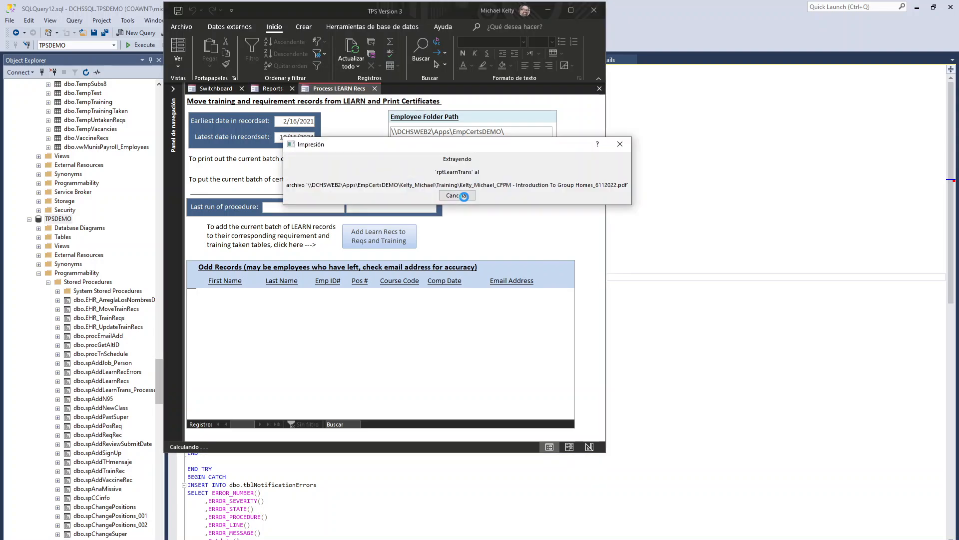
key(Return)
key(Return)
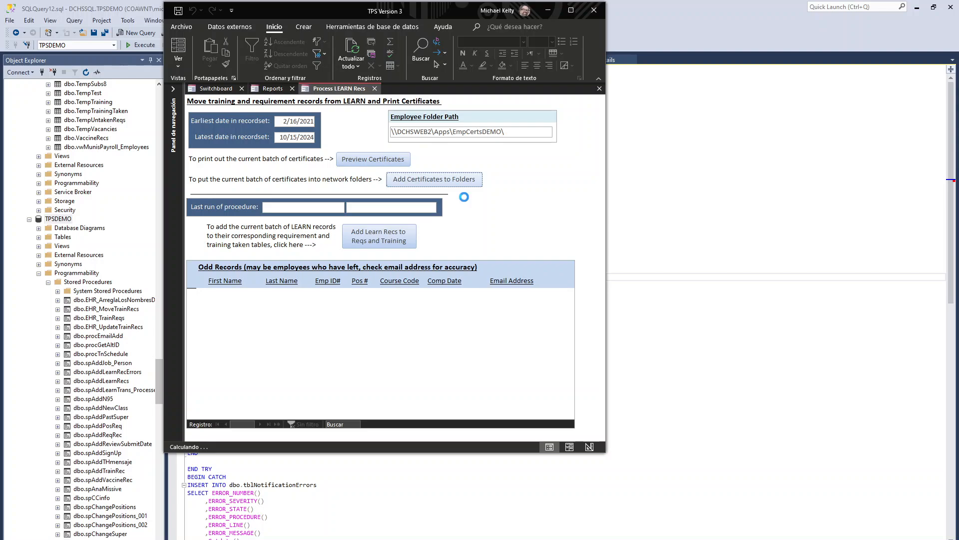
Switch to SQL Server Management Studio and examine how the spCheckDirectoryExists procedure checks for and creates employee folders and their subfolders.
click(430, 517)
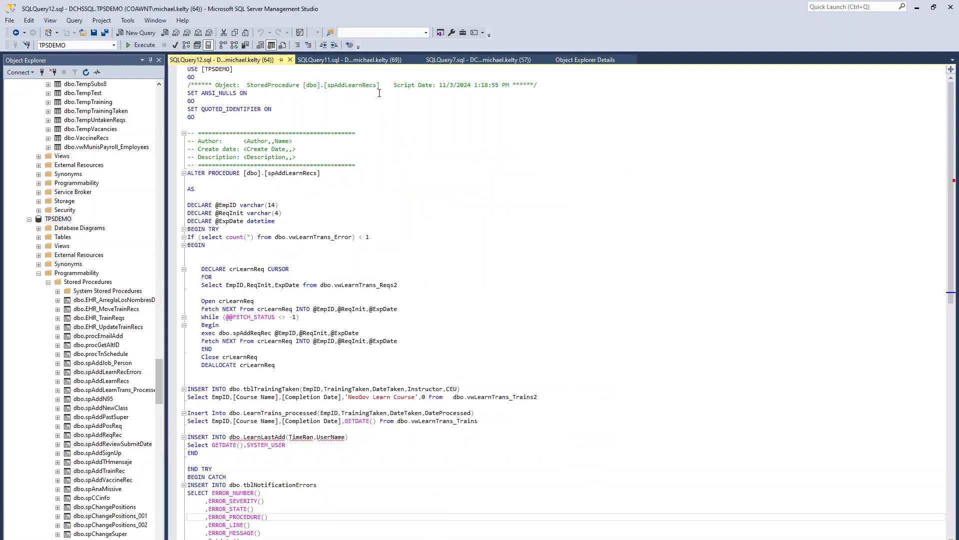
click(372, 60)
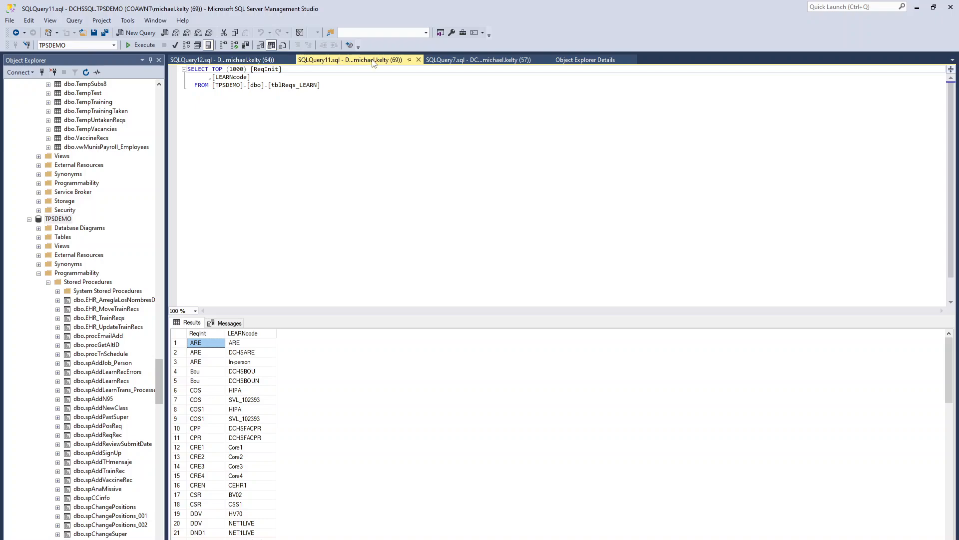
click(465, 60)
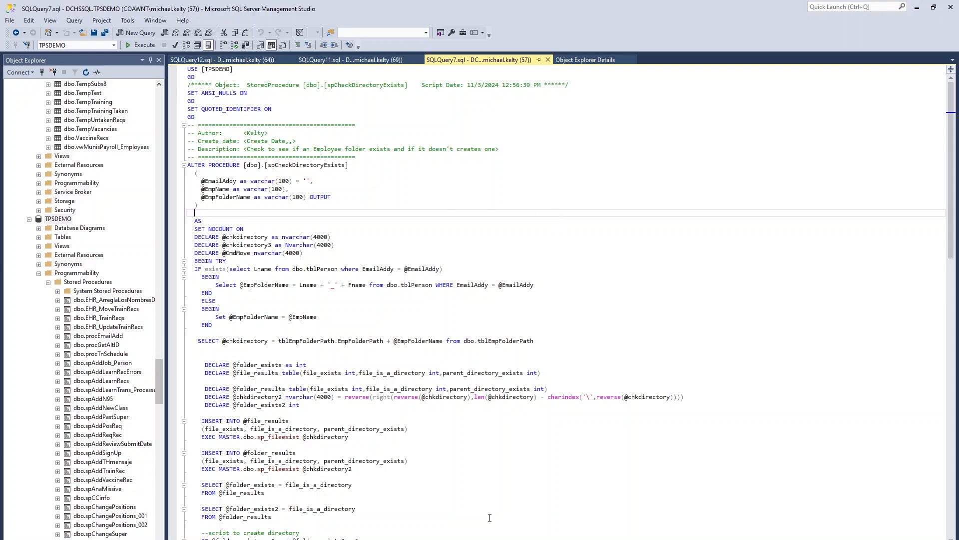
key(alt+Tab)
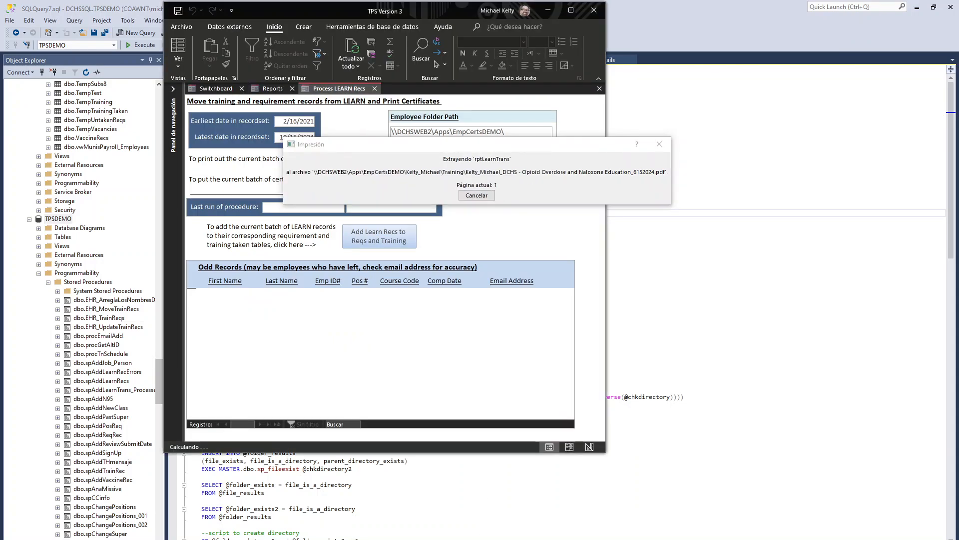
click(756, 300)
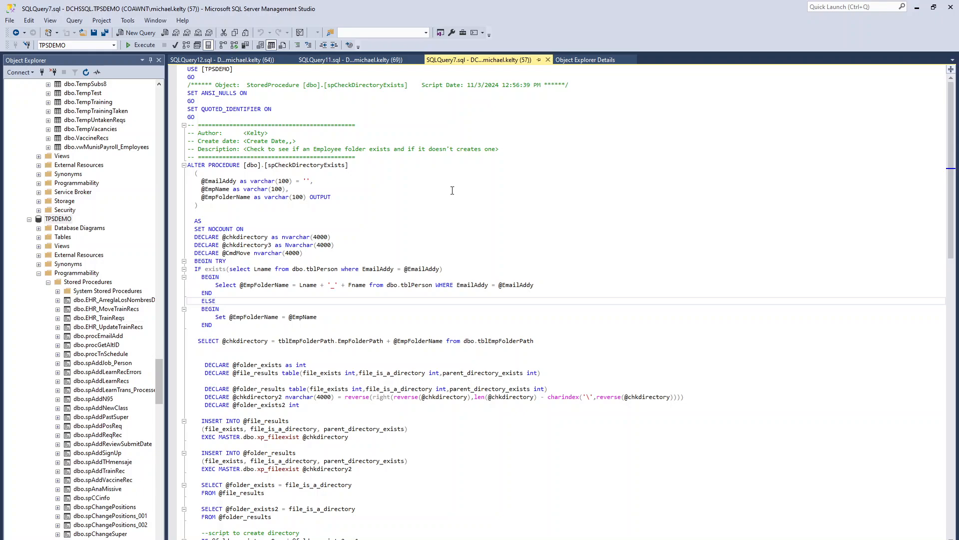
scroll(452, 191, down, 10)
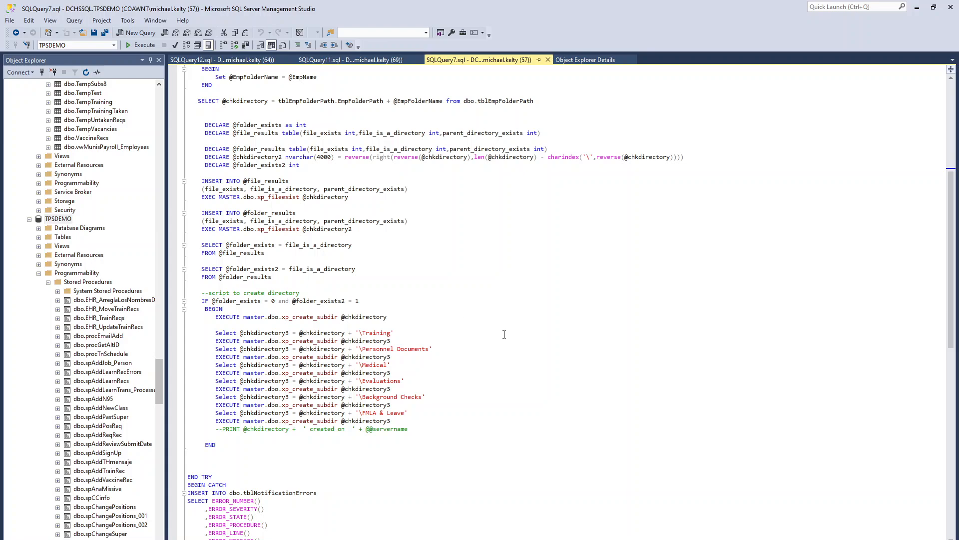
scroll(504, 334, down, 1)
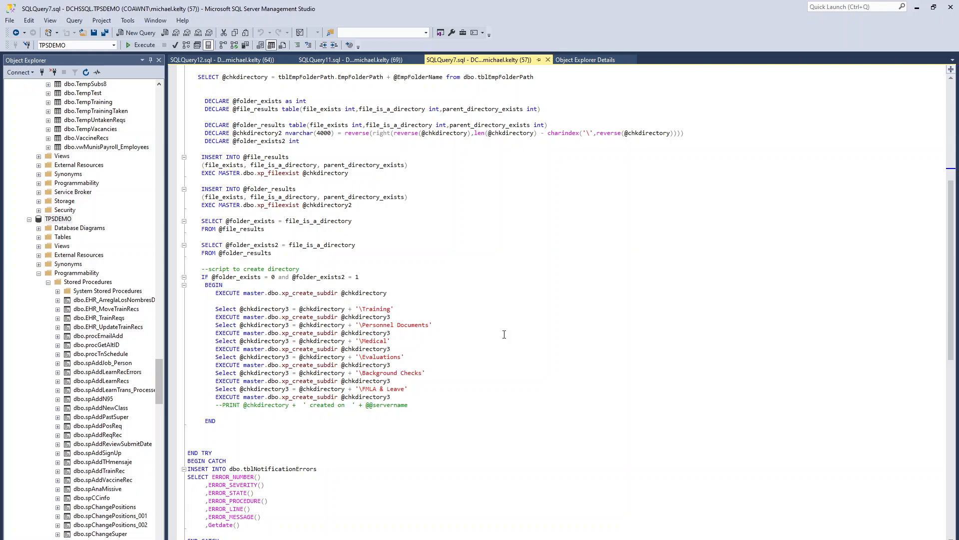
scroll(505, 334, up, 11)
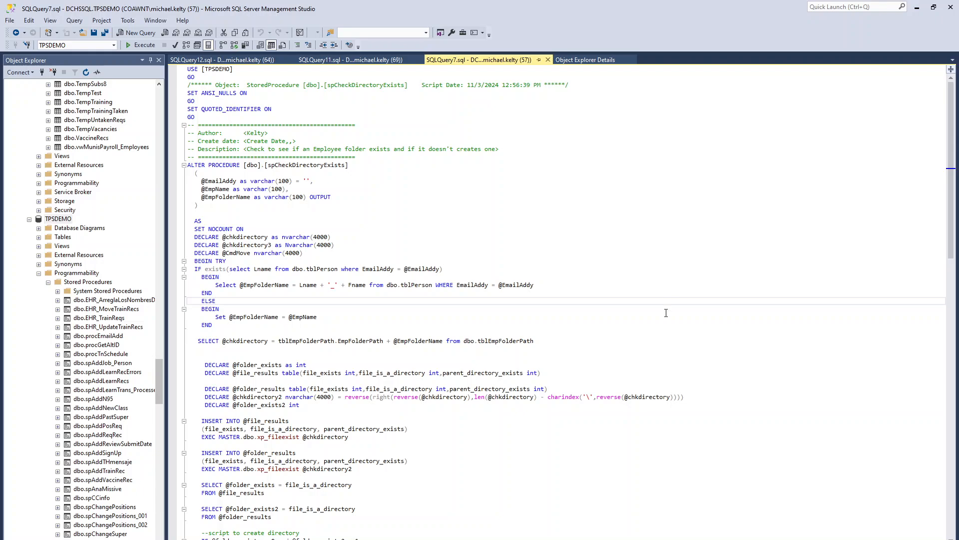
scroll(666, 313, down, 9)
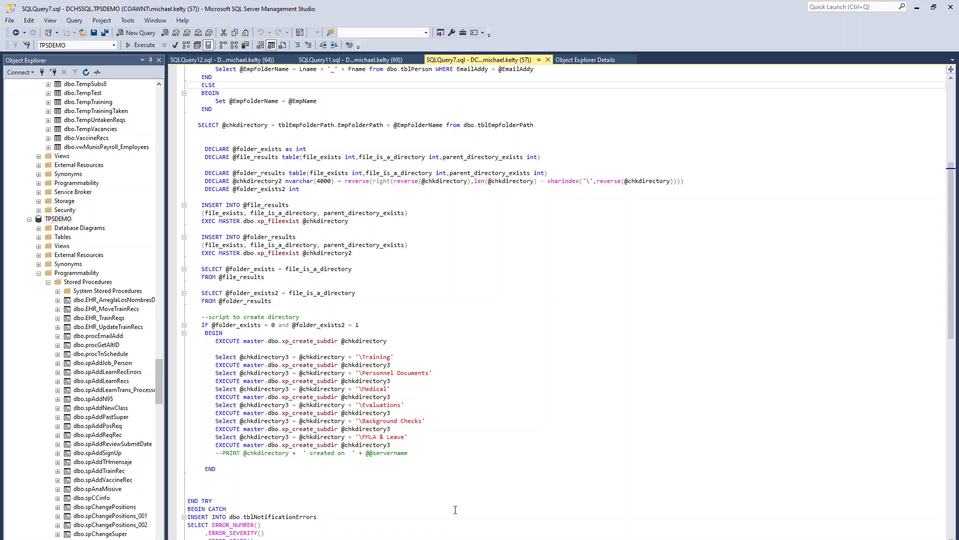
Bring back File Explorer, open the Training subfolder of the employee's folder in EmpCertsDEMO, and maximize the window.
key(alt+Tab)
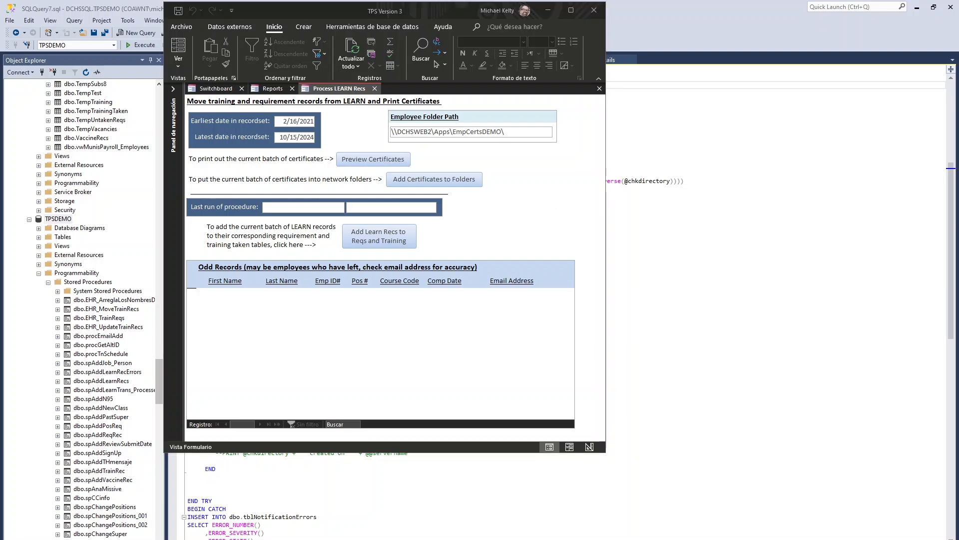
drag(958, 94, 463, 62)
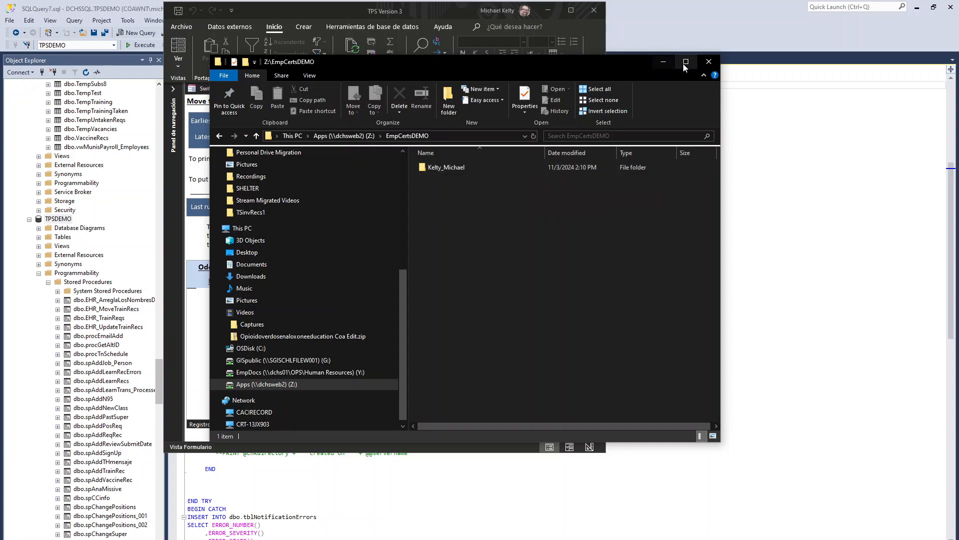
double_click(441, 166)
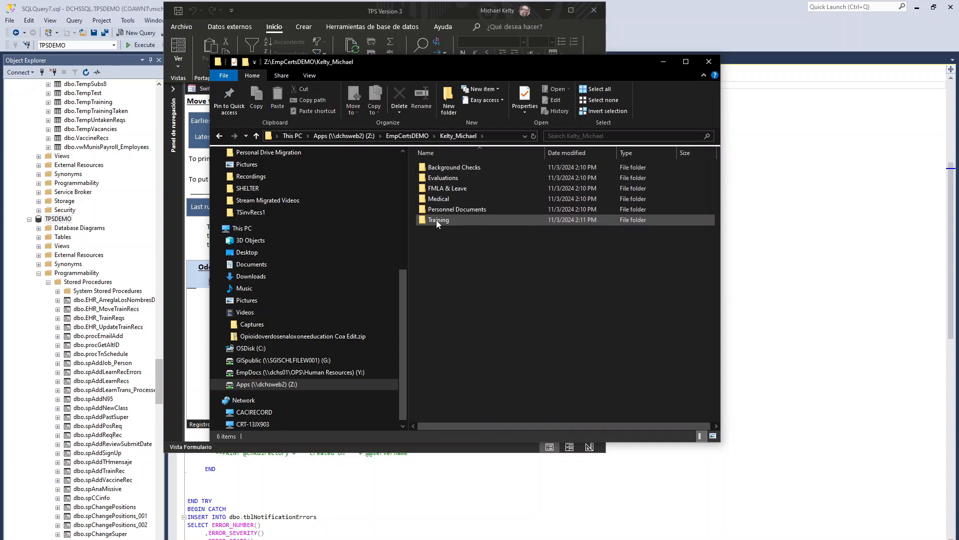
double_click(437, 219)
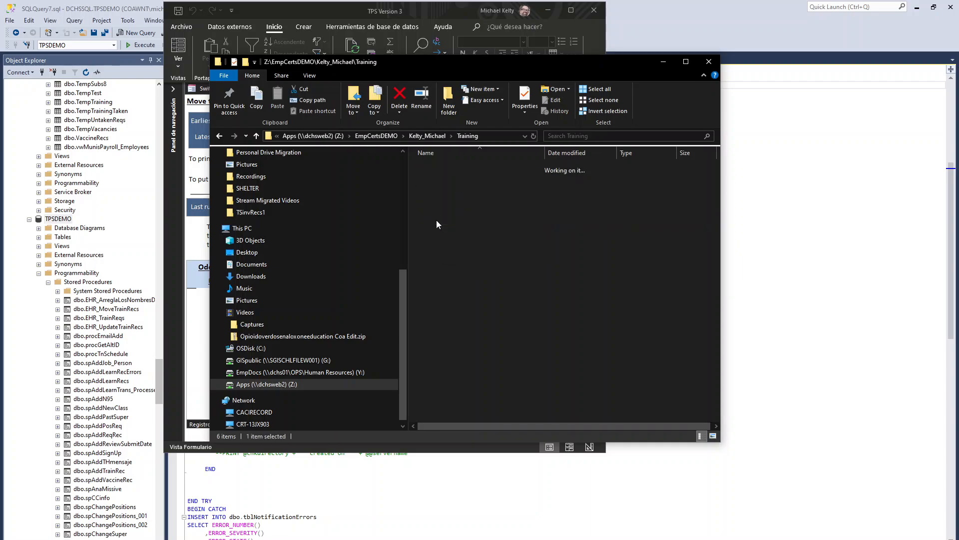
click(686, 62)
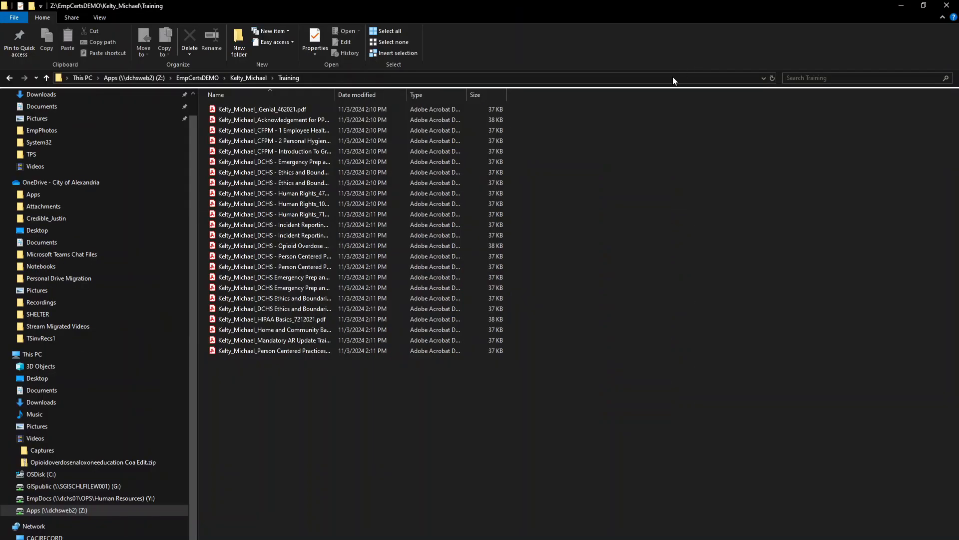
Open a Person Centered Practices and Recovery certificate PDF in Acrobat, view it maximized, and move it out of the way.
click(296, 270)
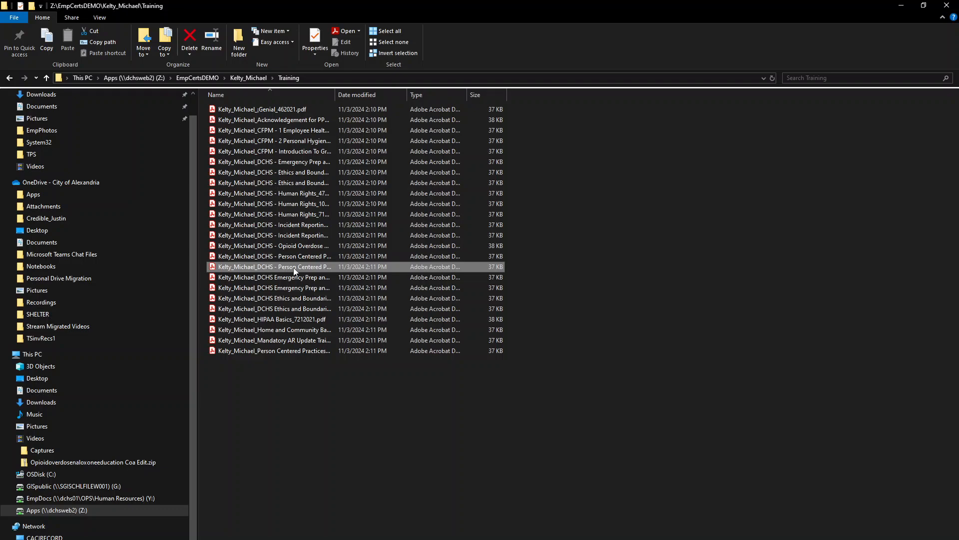
double_click(295, 271)
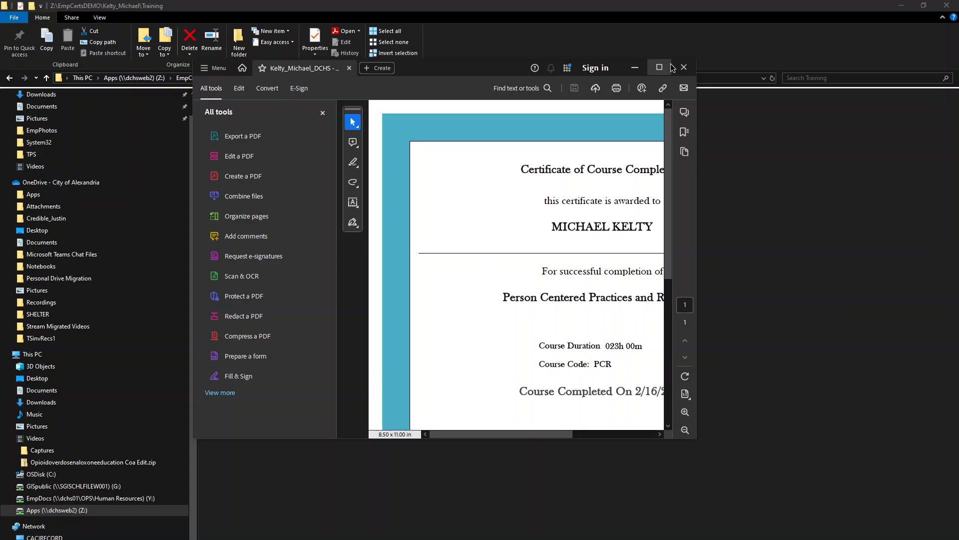
click(660, 68)
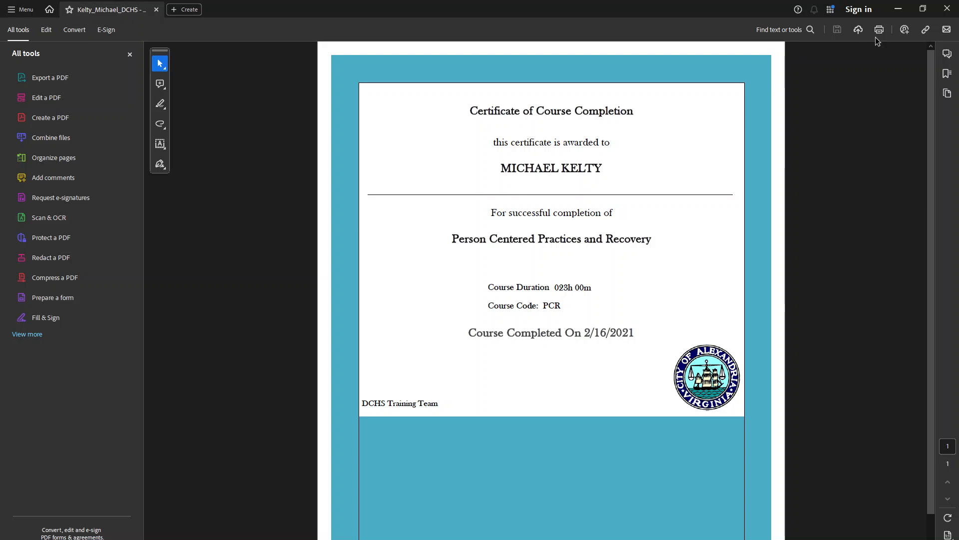
drag(560, 8, 958, 110)
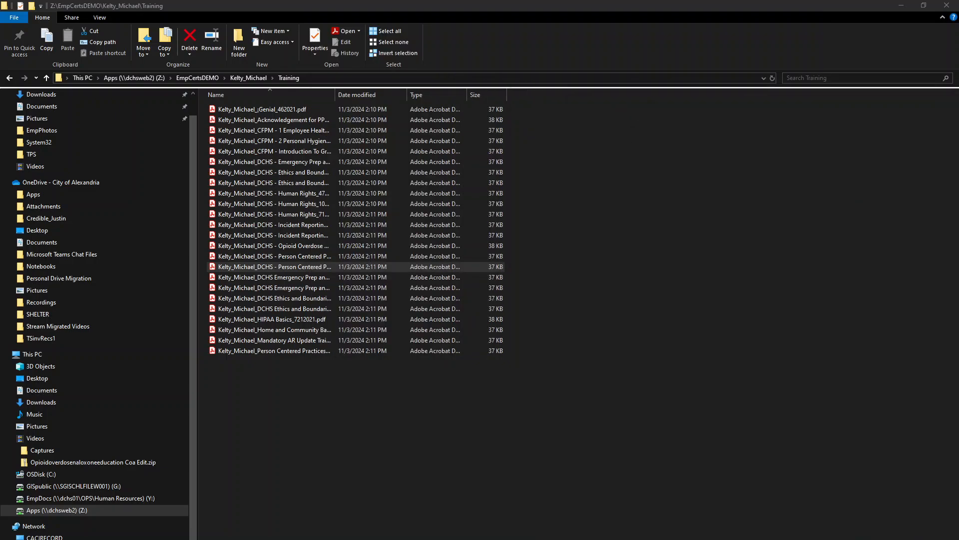
Widen the Name column in File Explorer to read the full certificate file names in the Training folder.
click(591, 261)
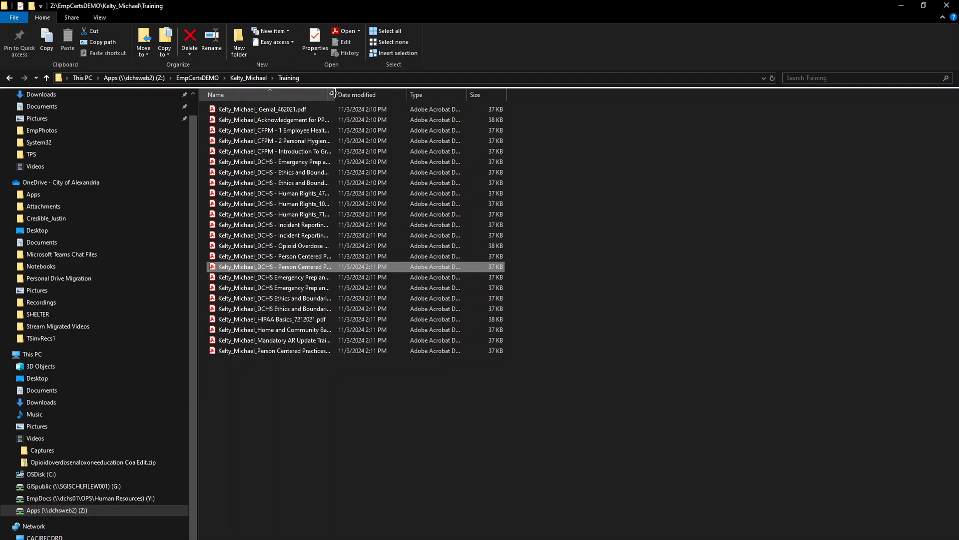
drag(334, 93, 478, 111)
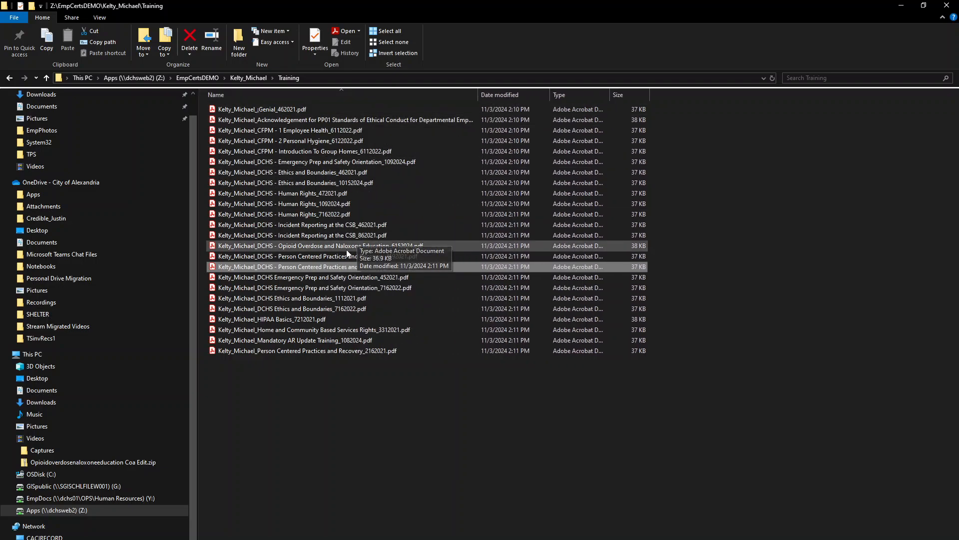